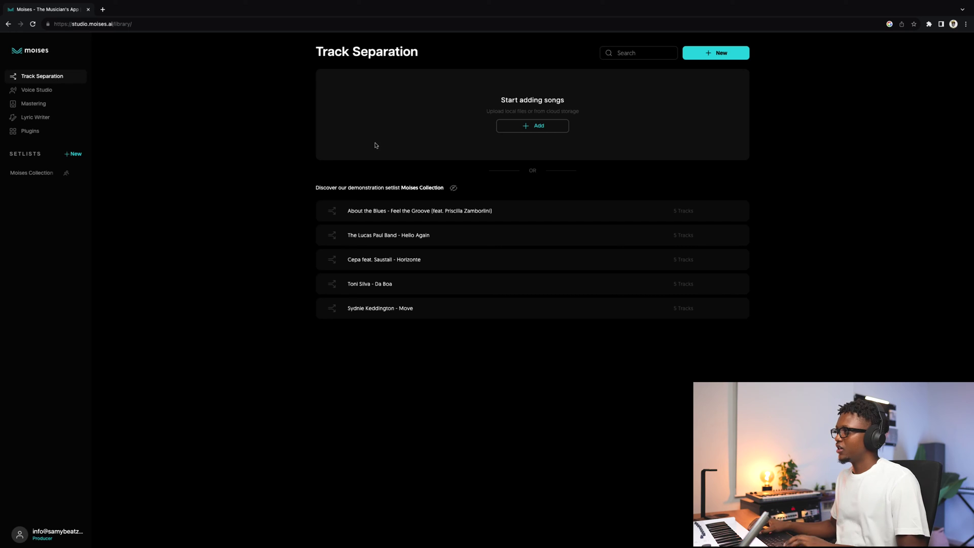
# Step: Upload the local file Chill Afrobeats.wav for track separation into Vocals, Drums, Bass, Piano, Other
pyautogui.click(539, 127)
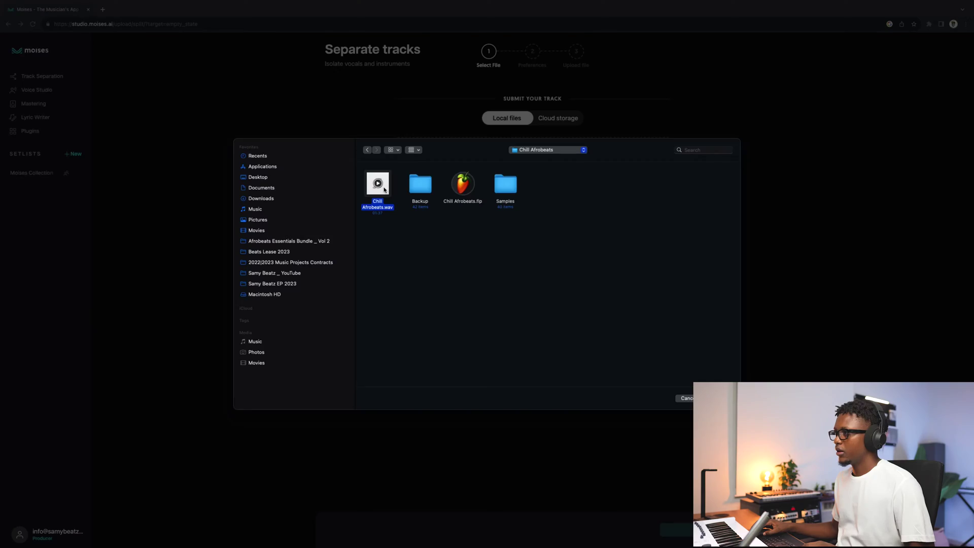
pyautogui.doubleClick(384, 190)
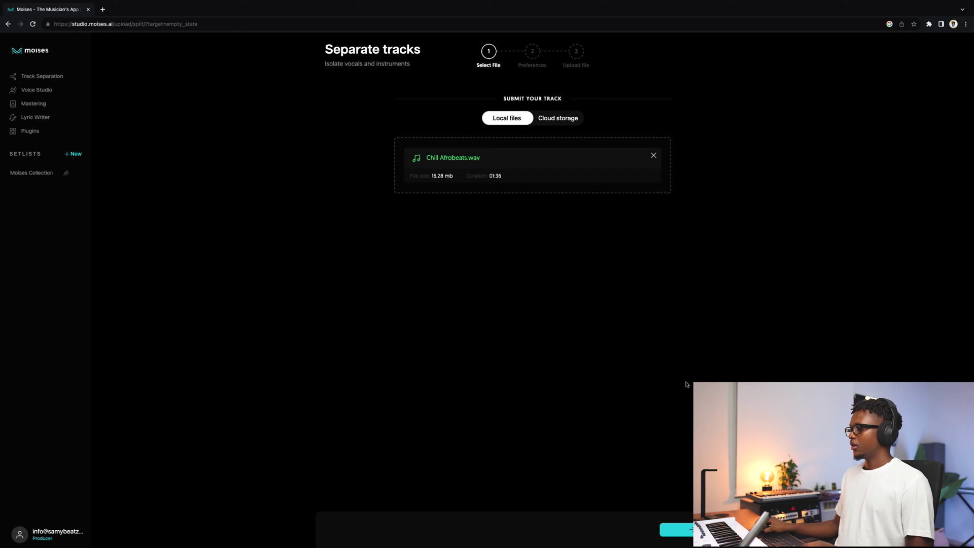
pyautogui.click(674, 529)
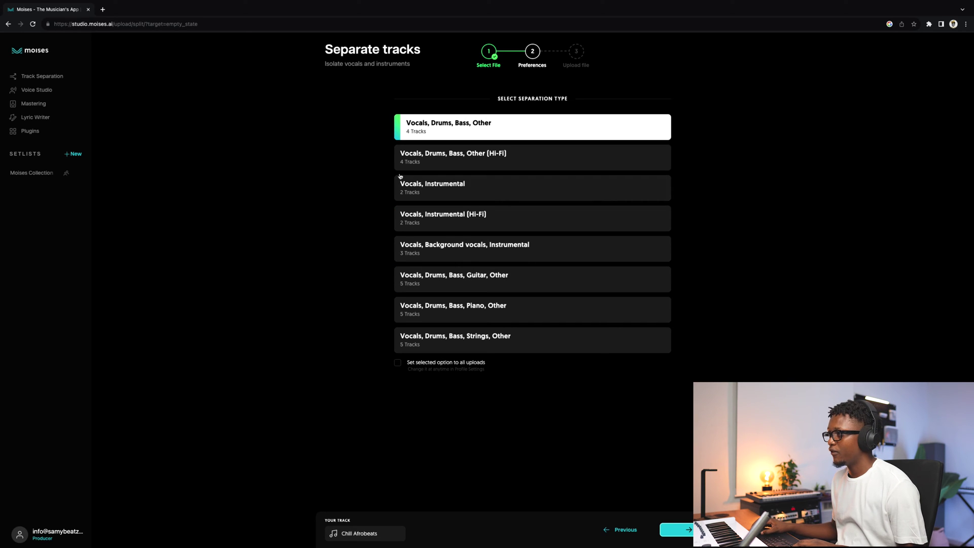
pyautogui.click(441, 313)
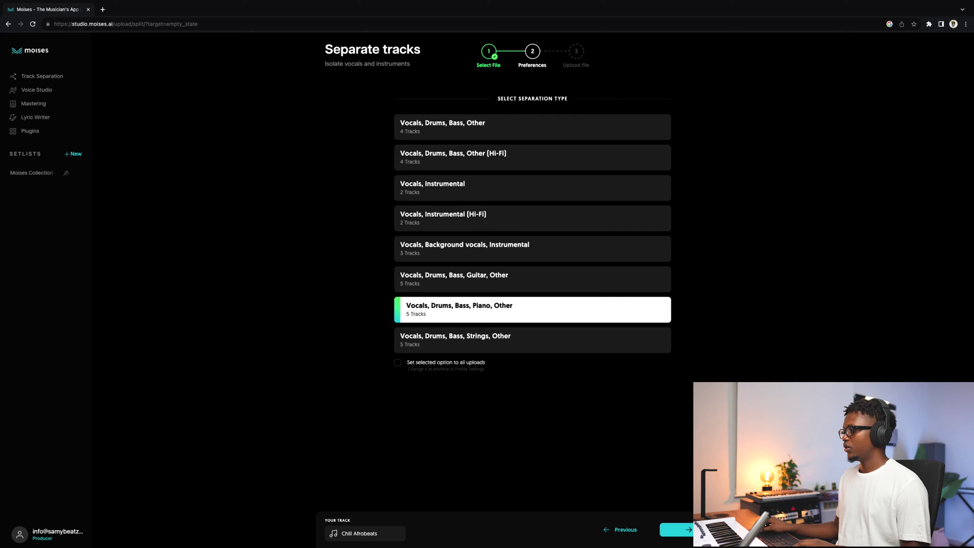
pyautogui.click(677, 530)
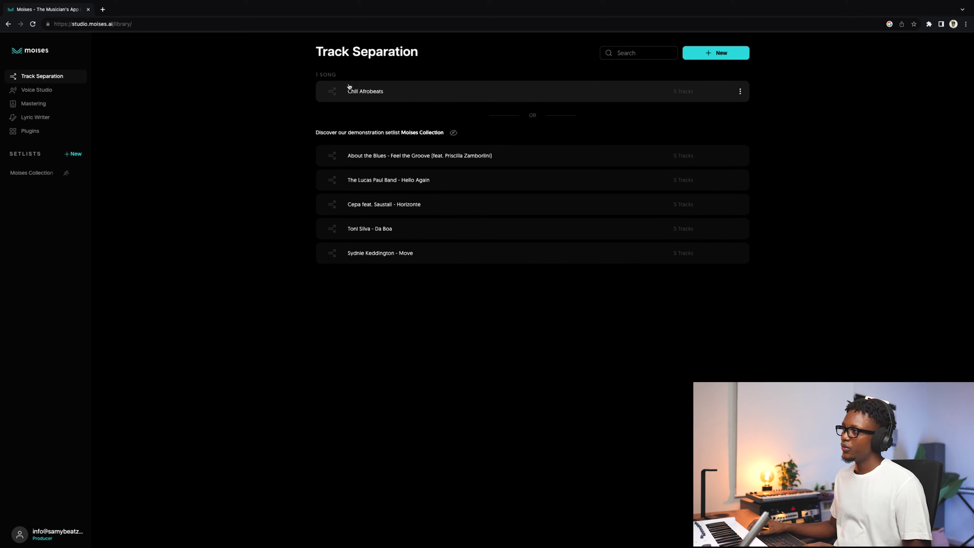
# Step: Open the separated Chill Afrobeats song, solo the Drums, Bass and Other tracks one after another during playback, and return to the song's start
pyautogui.click(365, 91)
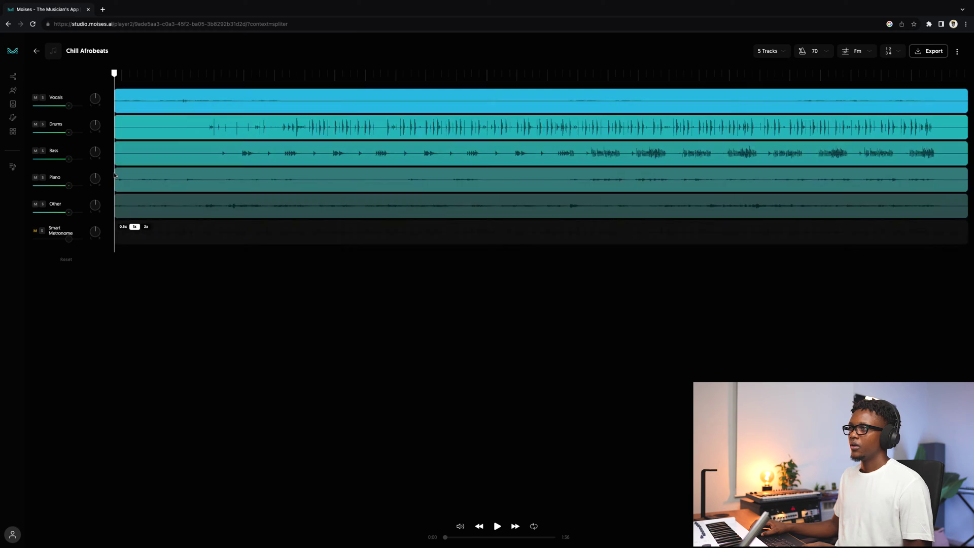
pyautogui.click(42, 124)
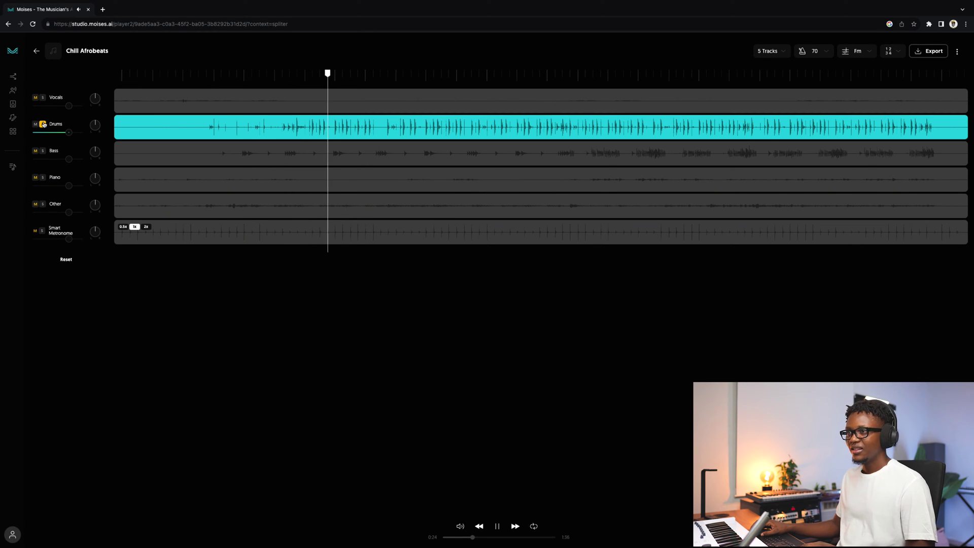
pyautogui.click(43, 150)
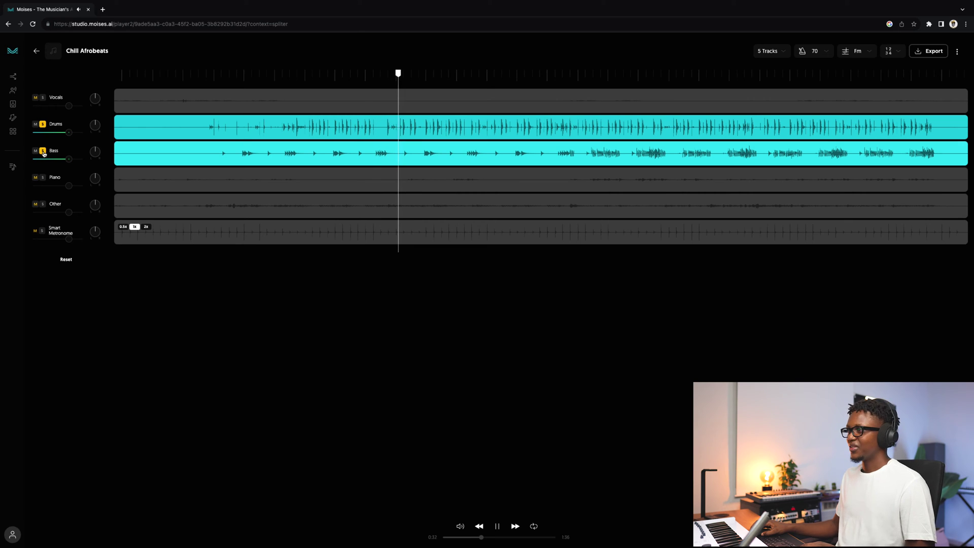
pyautogui.click(42, 204)
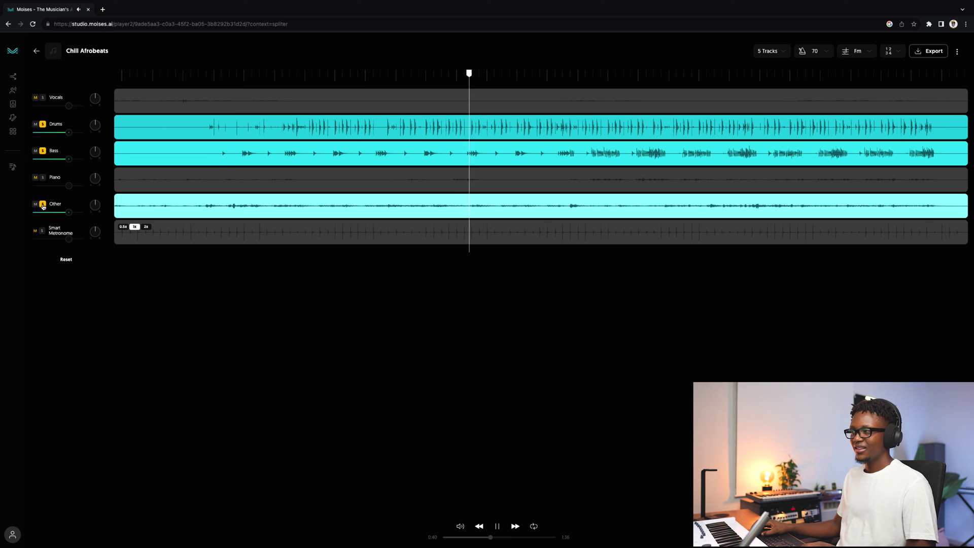
pyautogui.press('Home')
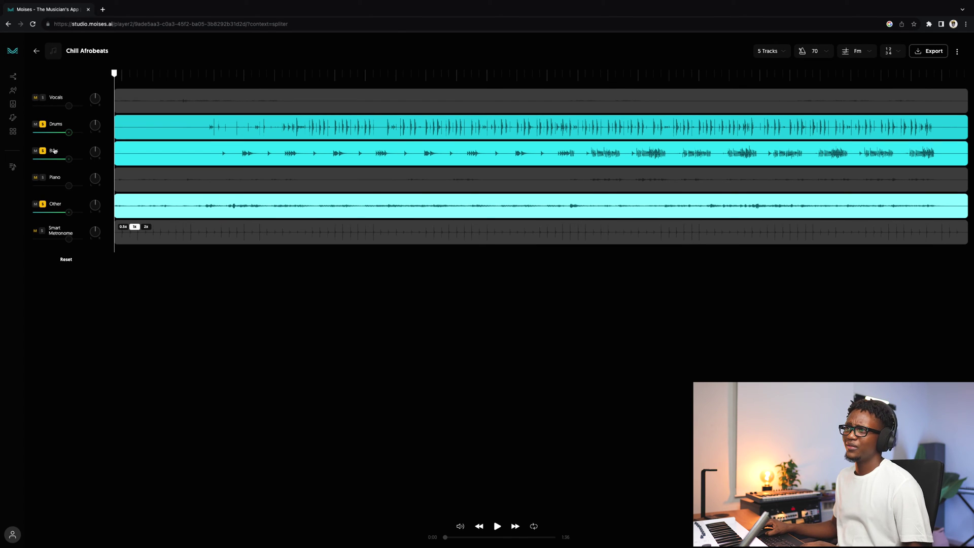
# Step: Turn off solo on the Drums, Bass and Other tracks and play the full mix
pyautogui.click(42, 124)
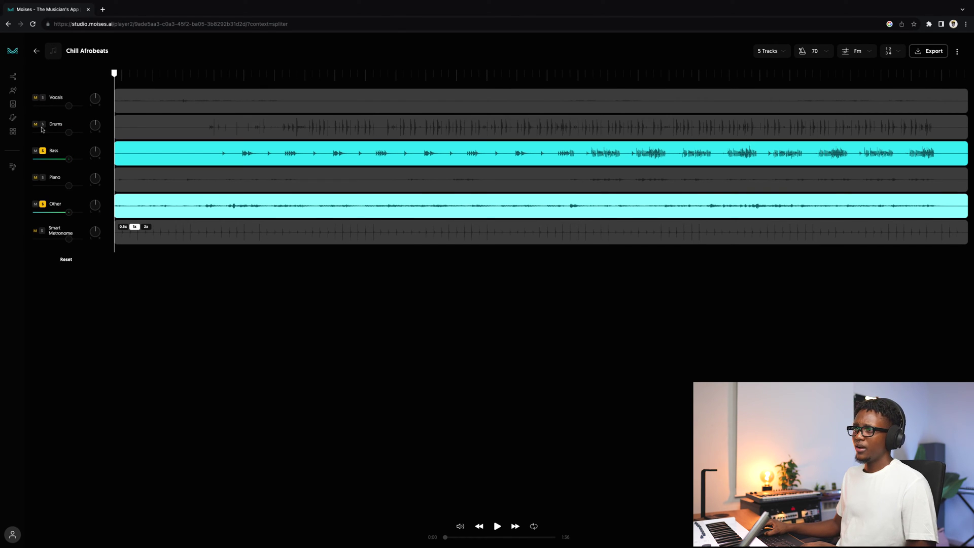
pyautogui.click(42, 150)
pyautogui.click(43, 204)
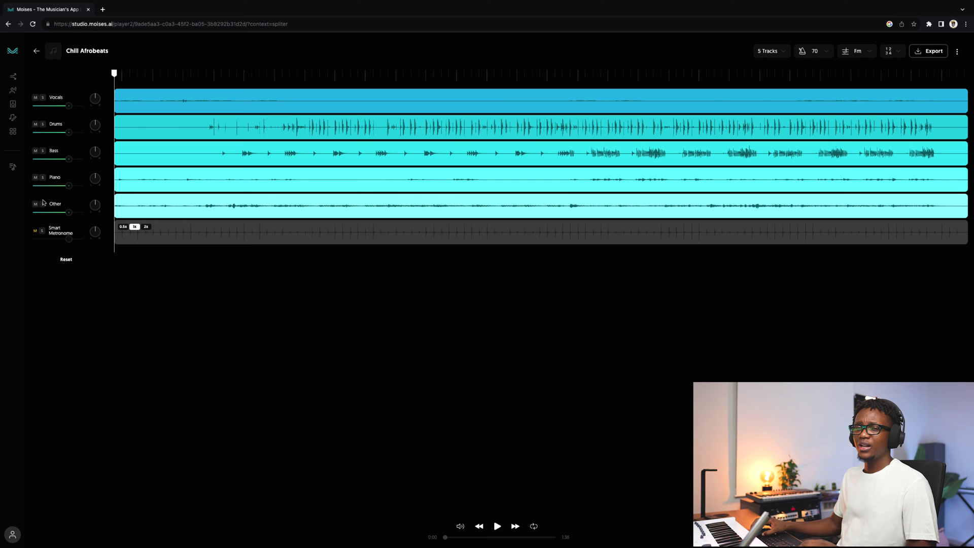
pyautogui.click(43, 99)
pyautogui.press('space')
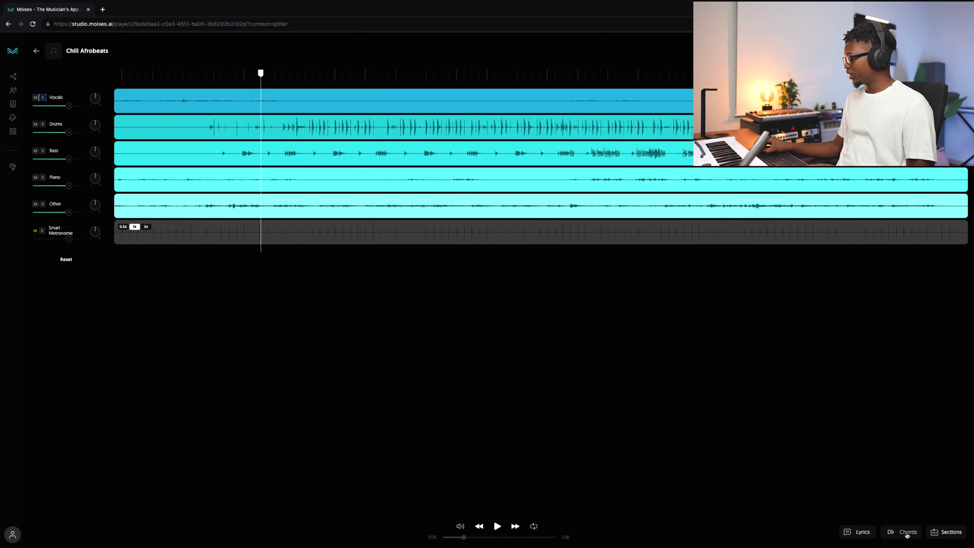
# Step: Show the song's chords and follow them during playback, and return to the library to open the Plugins page
pyautogui.click(897, 534)
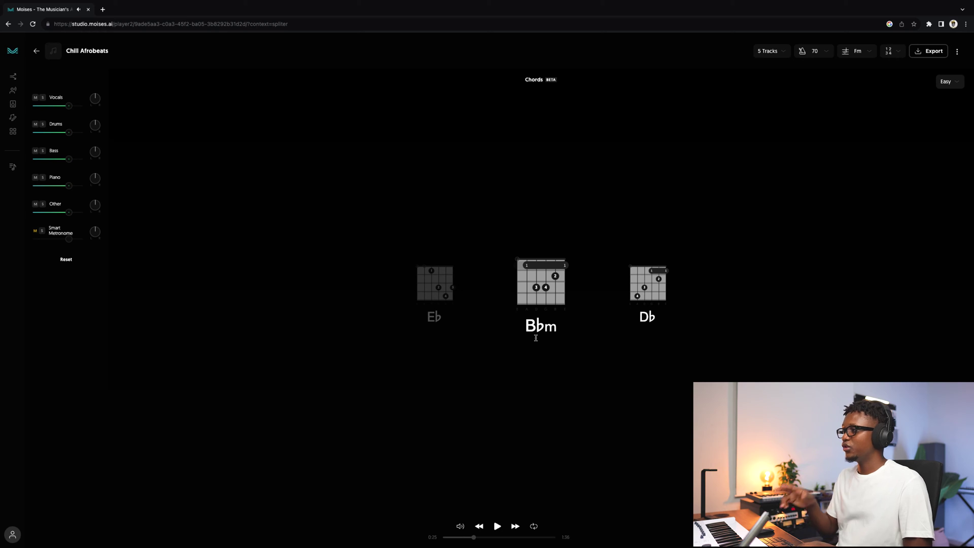
pyautogui.press('space')
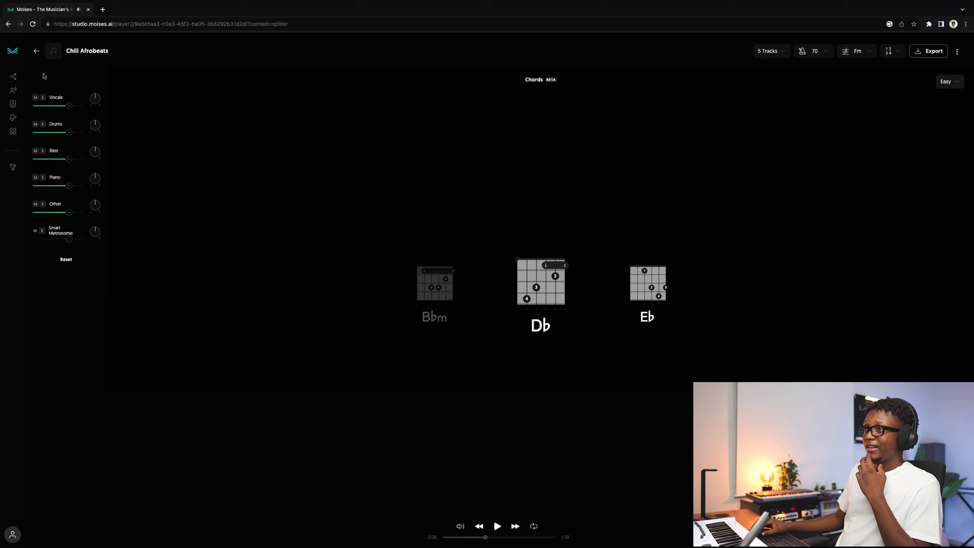
pyautogui.click(37, 56)
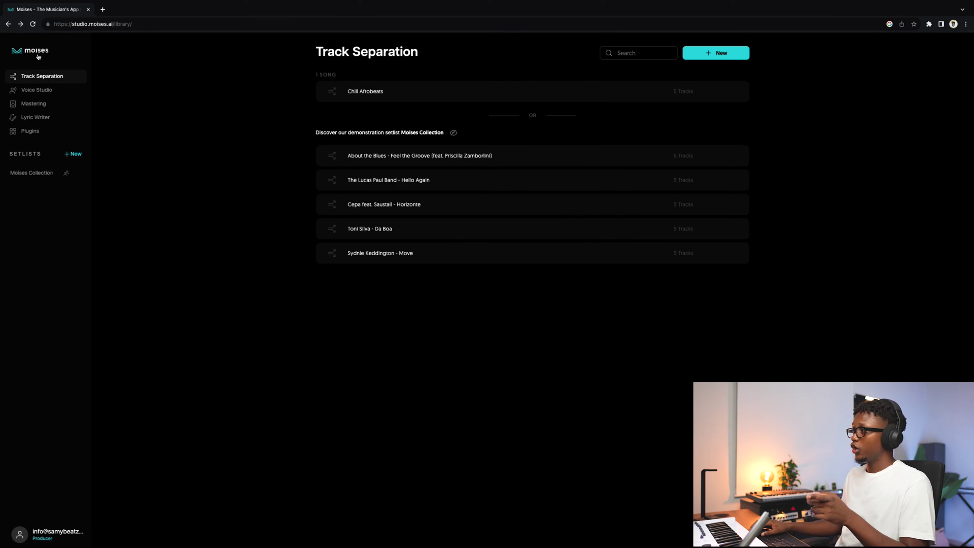
pyautogui.click(24, 131)
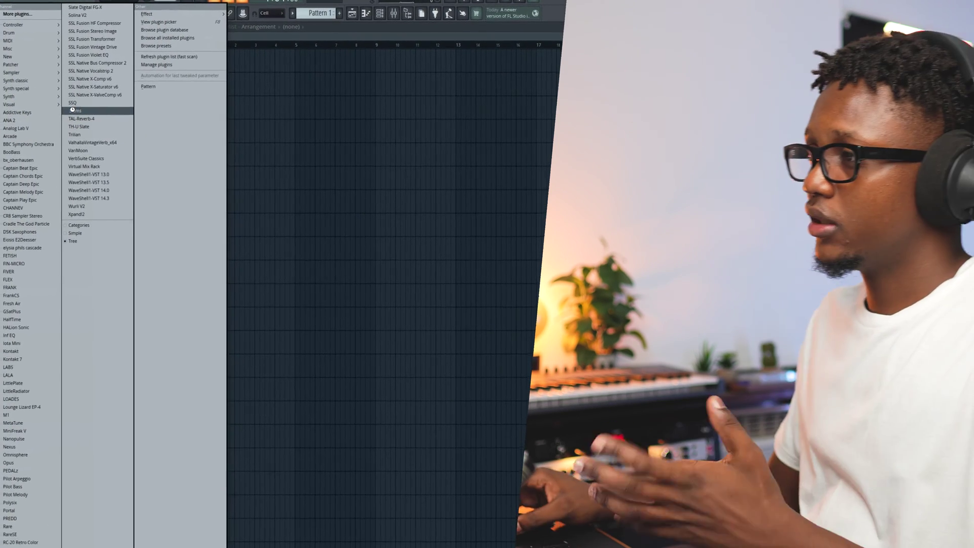
# Step: Switch to FL Studio, load the Moises Stems plugin, and process Chill Afrobeats and the added song Akwaba _ G#m _ BPM 110 in it
pyautogui.click(62, 110)
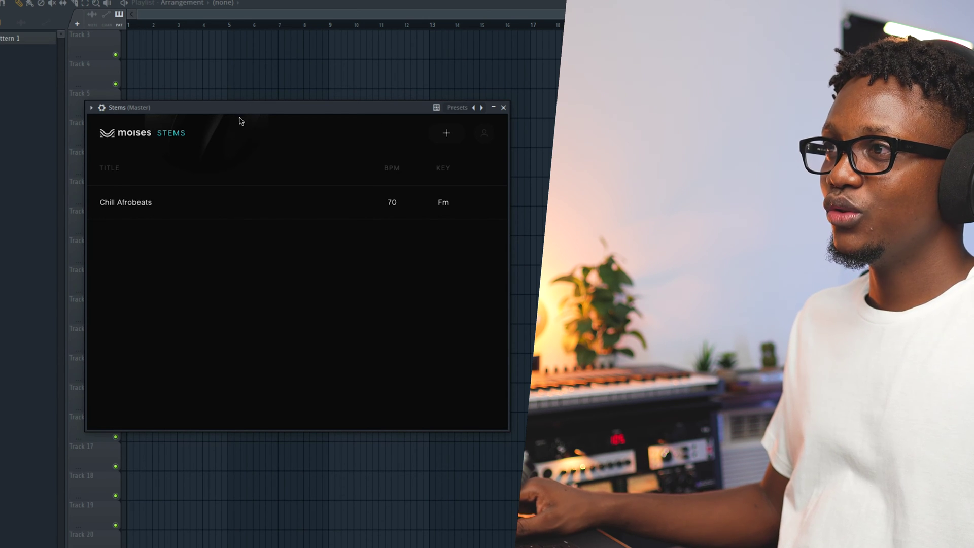
pyautogui.moveTo(245, 116); pyautogui.dragTo(256, 134)
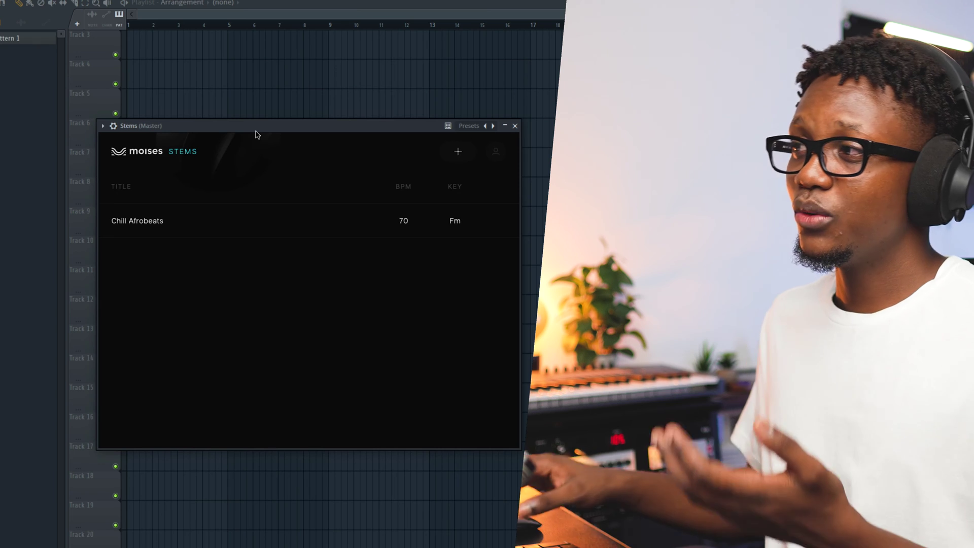
pyautogui.click(154, 233)
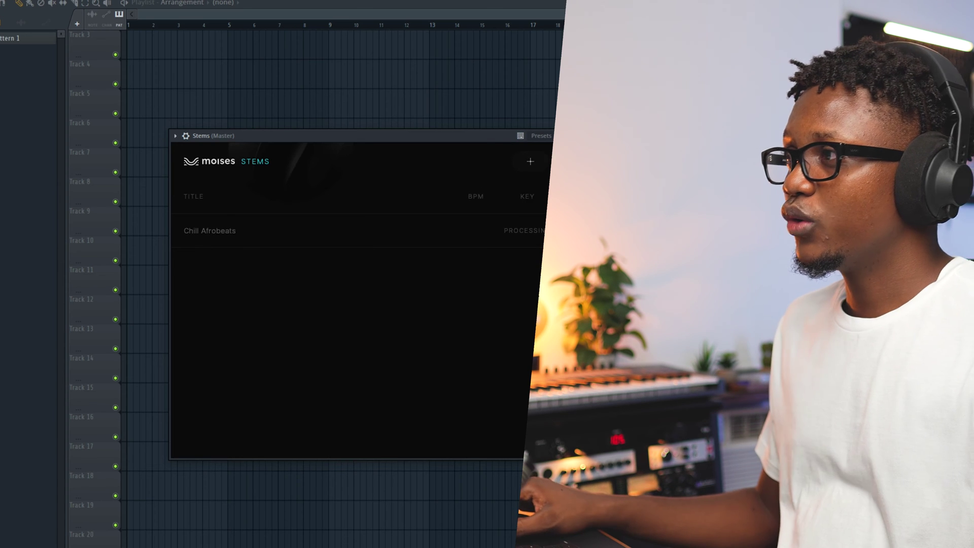
pyautogui.click(530, 162)
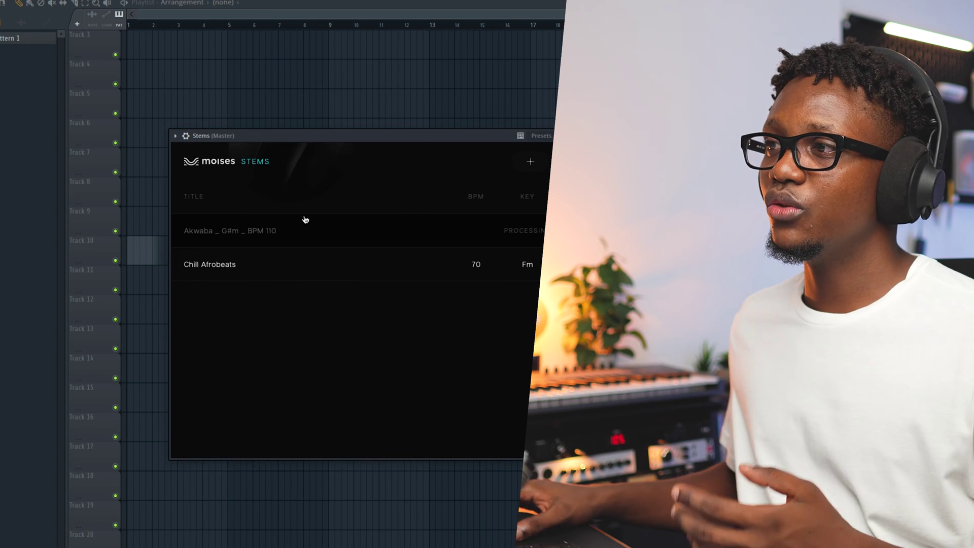
# Step: Place the Drums stem of Chill Afrobeats at the start of playlist Track 3 and preview the Guitars stem
pyautogui.click(257, 264)
pyautogui.click(303, 289)
pyautogui.moveTo(304, 310); pyautogui.dragTo(527, 61)
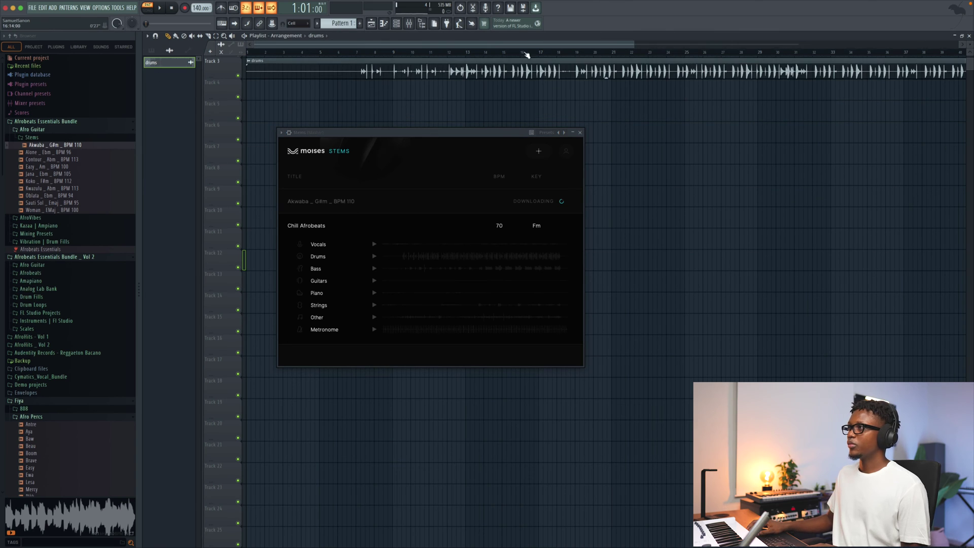
pyautogui.moveTo(635, 45); pyautogui.dragTo(797, 45)
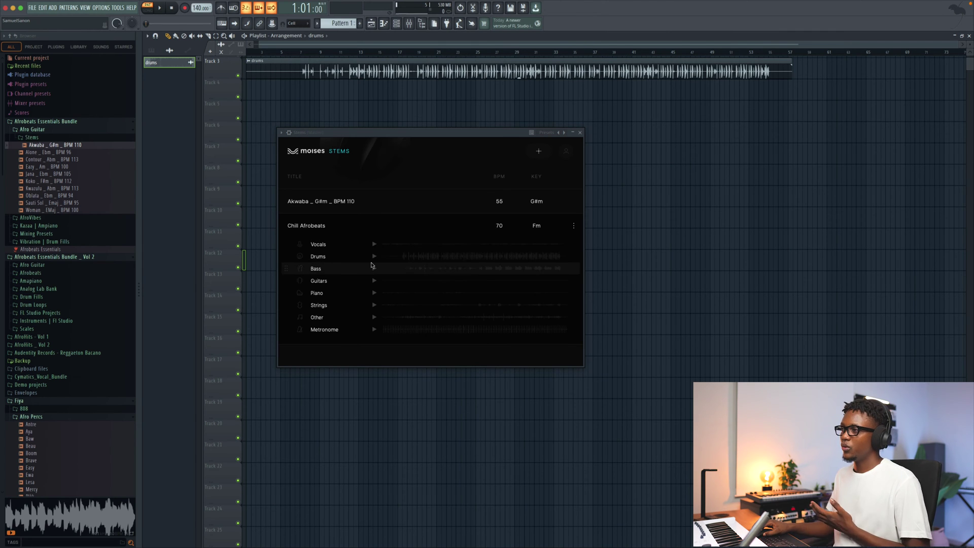
pyautogui.click(375, 280)
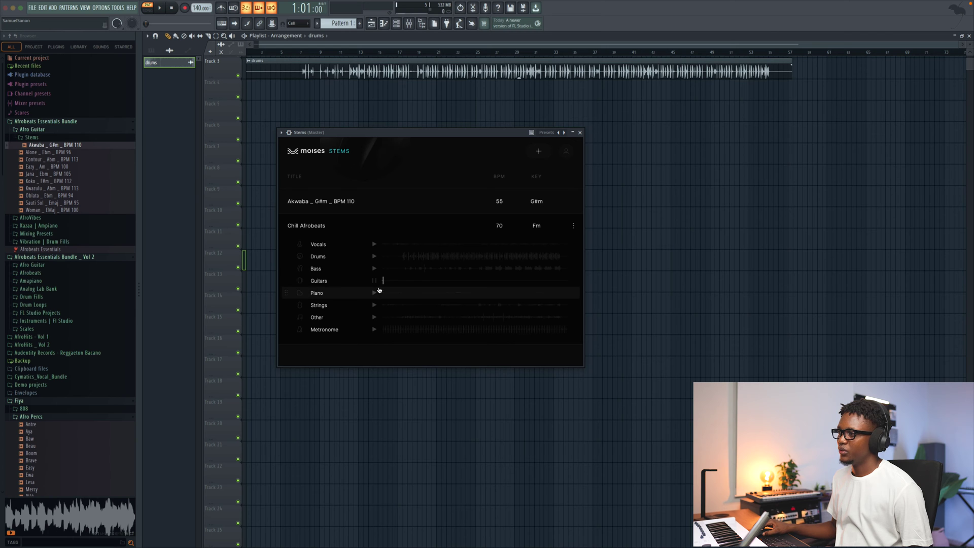
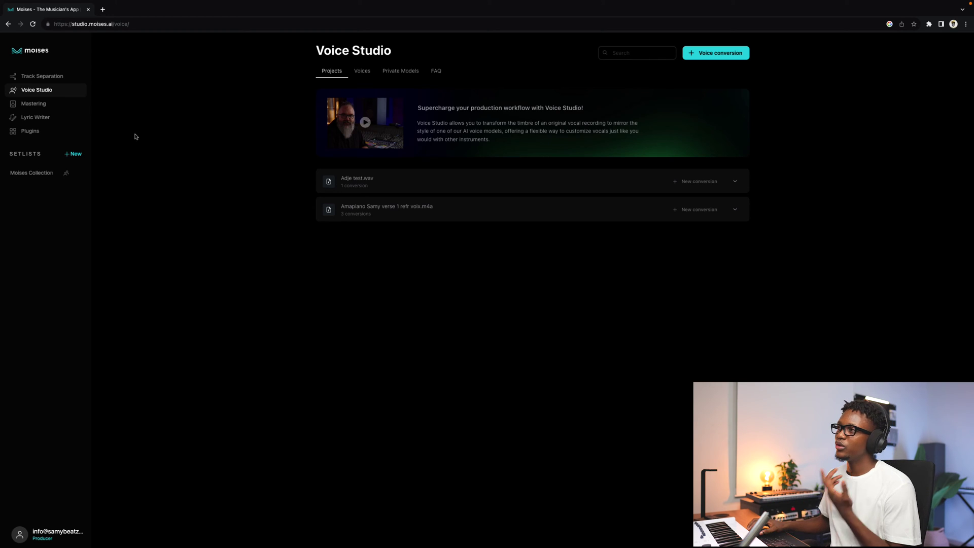
# Step: Switch to the Moises web app, view the Voice Studio voices, and start a new mastering job to review its loudness level presets
pyautogui.click(366, 73)
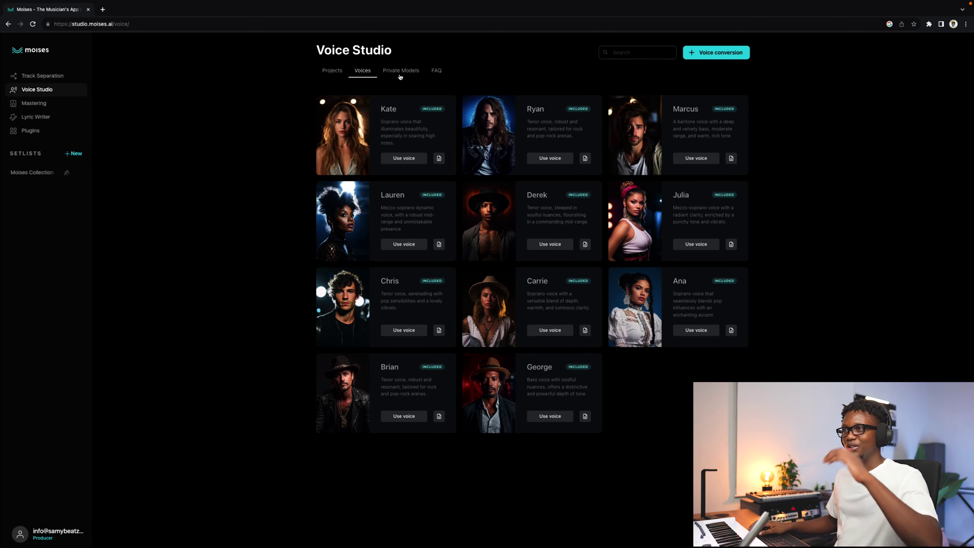
pyautogui.click(44, 105)
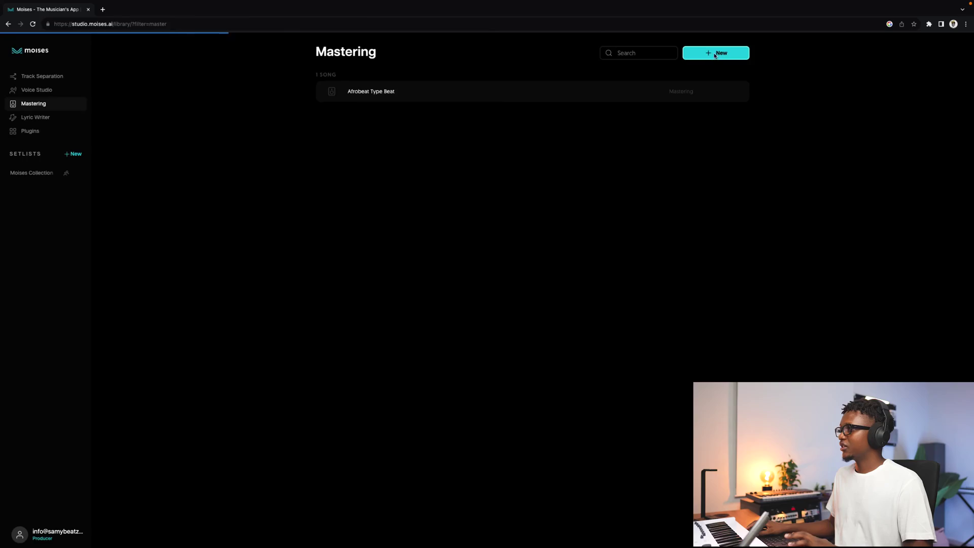
pyautogui.click(717, 51)
pyautogui.click(515, 152)
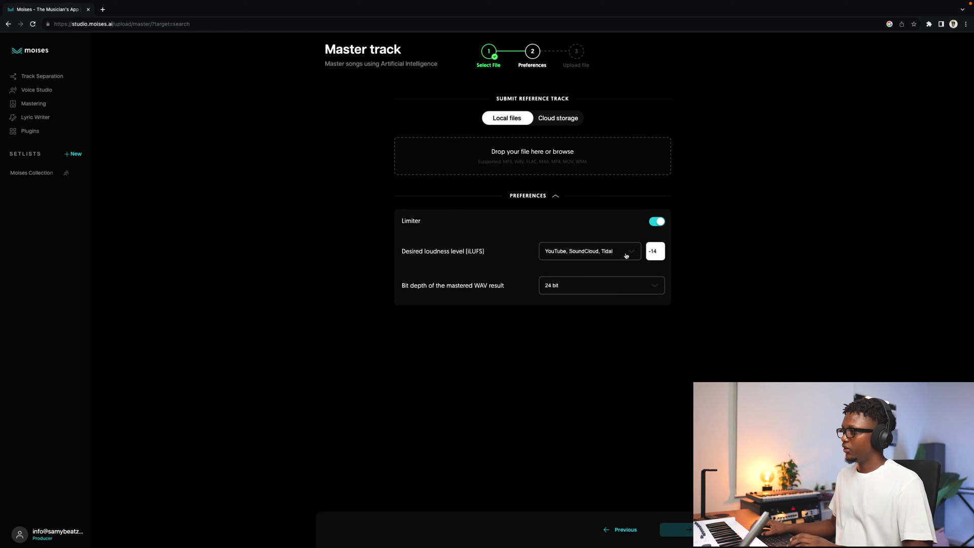
pyautogui.click(612, 254)
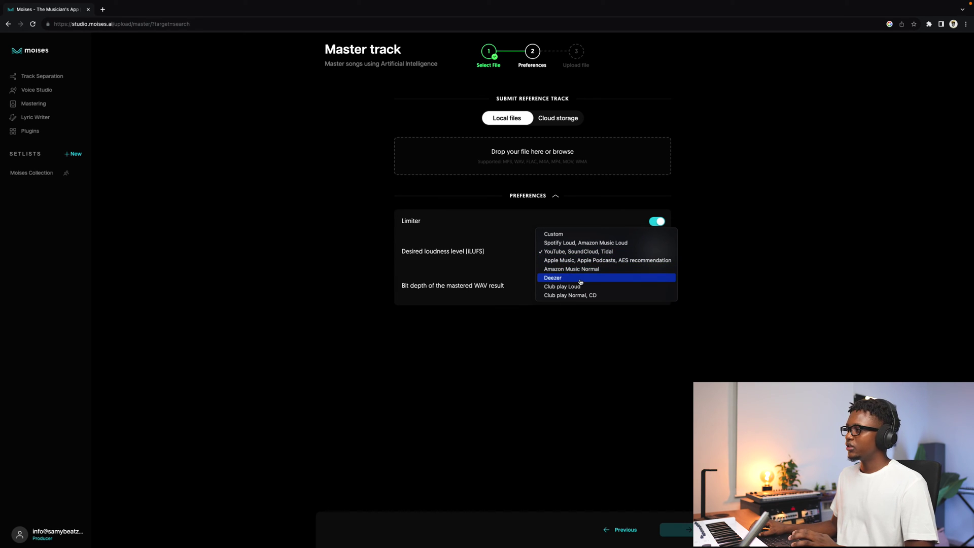
pyautogui.click(569, 247)
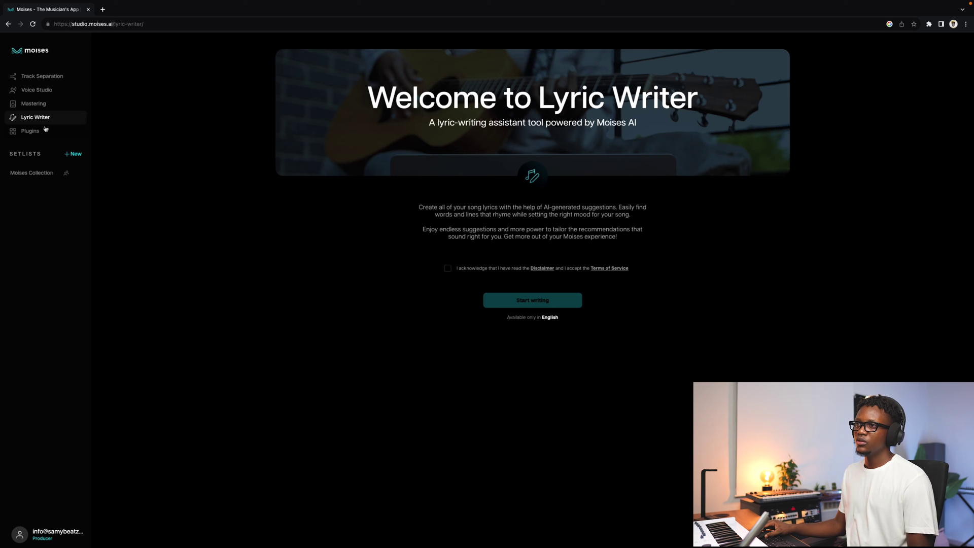
# Step: Open the Plugins page, and look through the Voice Studio projects, the voice list and the Lauren voice's details
pyautogui.click(29, 134)
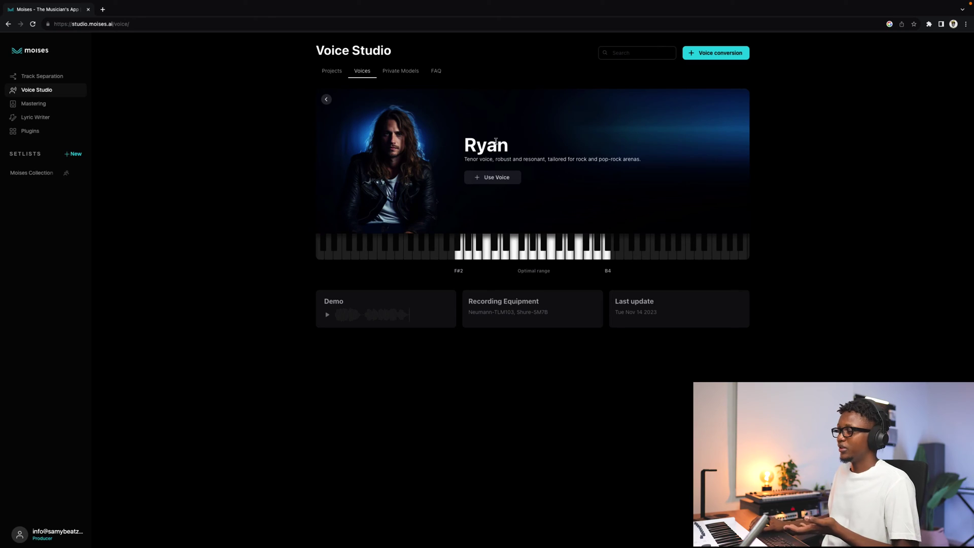
pyautogui.click(333, 74)
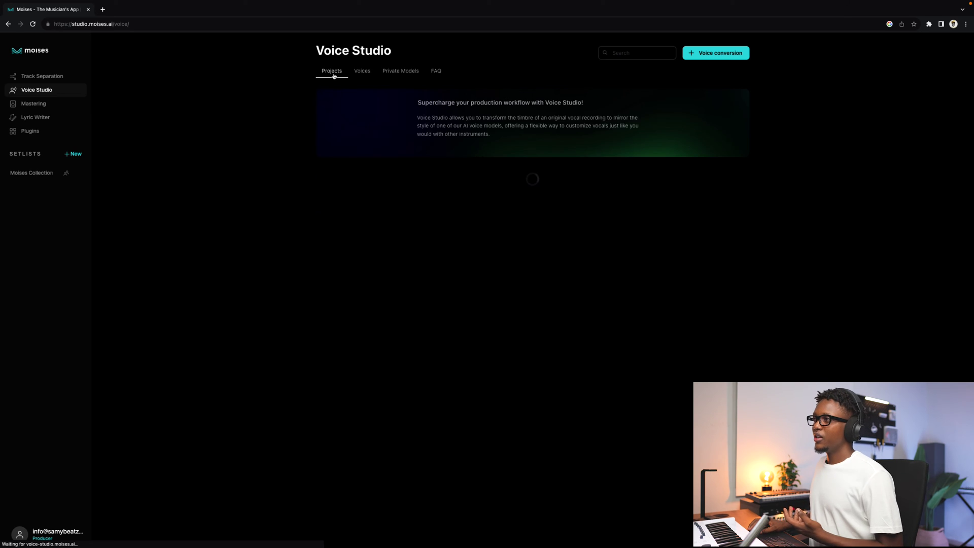
pyautogui.click(362, 71)
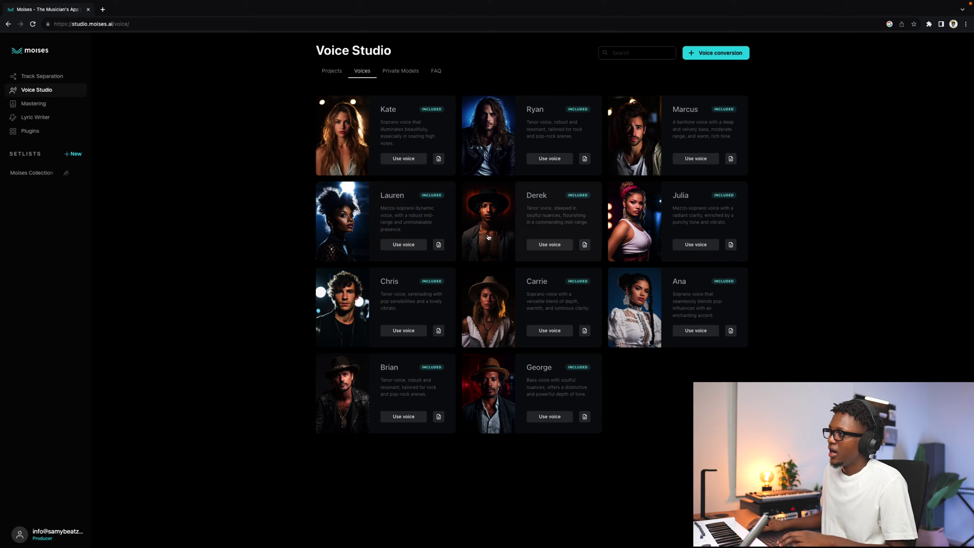
pyautogui.click(392, 215)
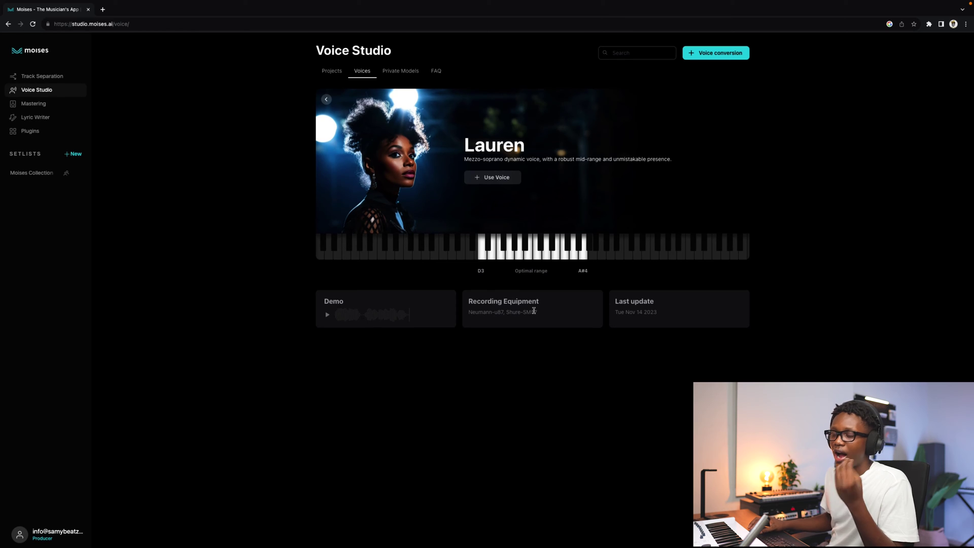
pyautogui.click(326, 99)
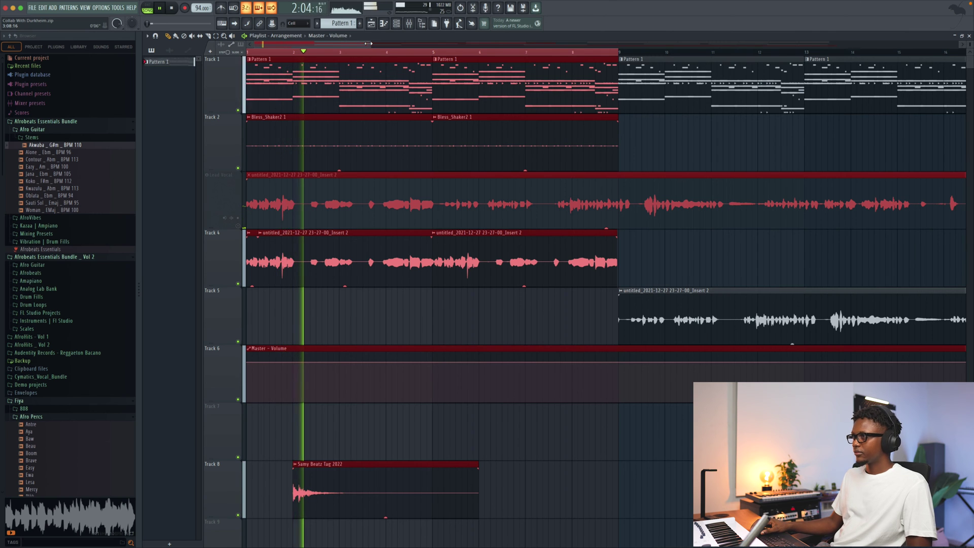
# Step: Solo Track 1 in the FL Studio playlist and play back its pattern on its own
pyautogui.scroll(-5, 602, 80)
pyautogui.press('space')
pyautogui.keyDown('ctrl'); pyautogui.click(237, 110); pyautogui.keyUp('ctrl')
pyautogui.press('space')
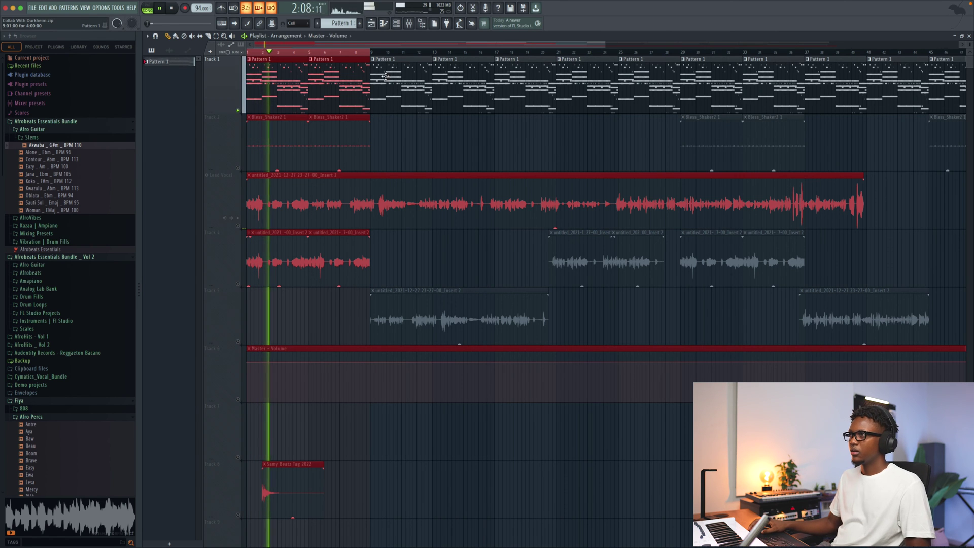
pyautogui.press('space')
# Step: Play Track 4 soloed, re-enable the other tracks, and mute the Lead Vocal track
pyautogui.click(238, 284)
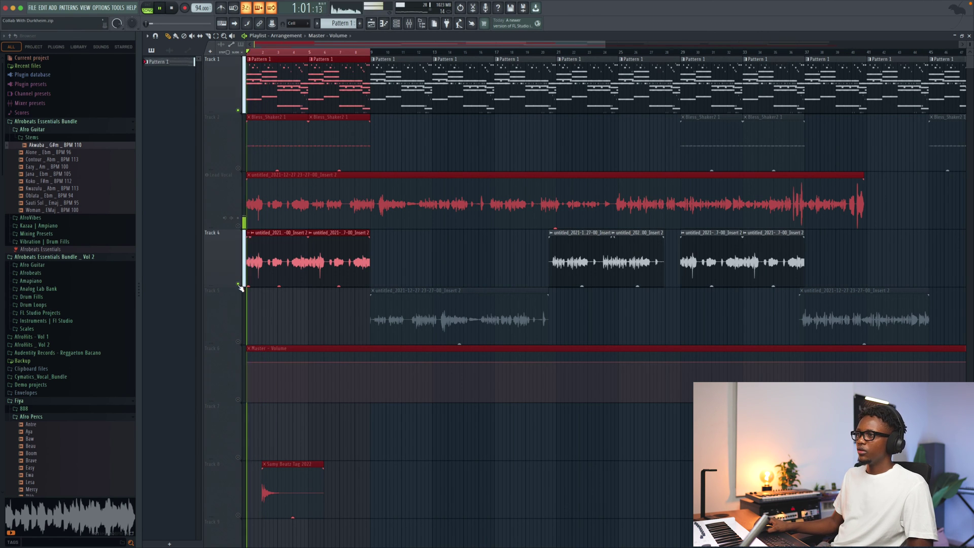
pyautogui.scroll(-1, 241, 288)
pyautogui.press('space')
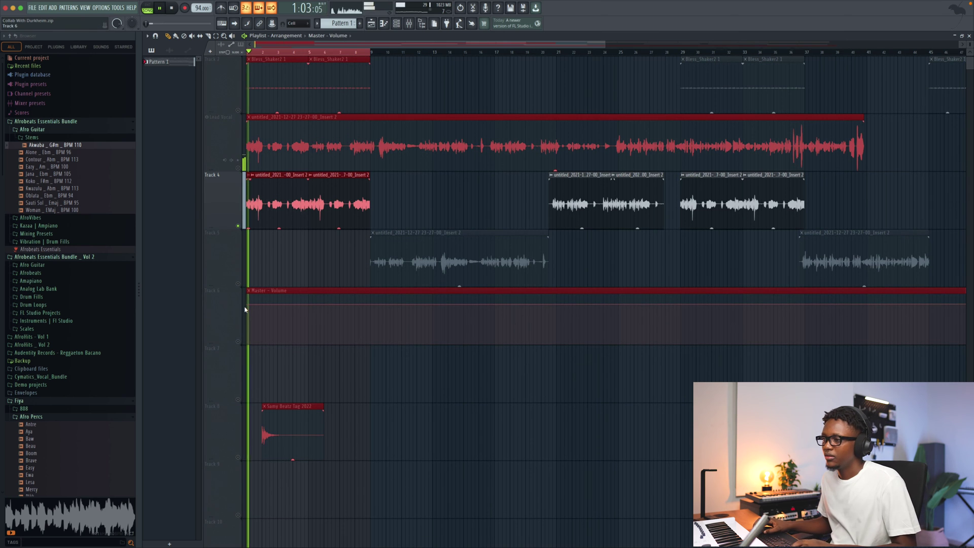
pyautogui.keyDown('ctrl'); pyautogui.click(237, 341); pyautogui.keyUp('ctrl')
pyautogui.keyDown('ctrl'); pyautogui.click(238, 341); pyautogui.keyUp('ctrl')
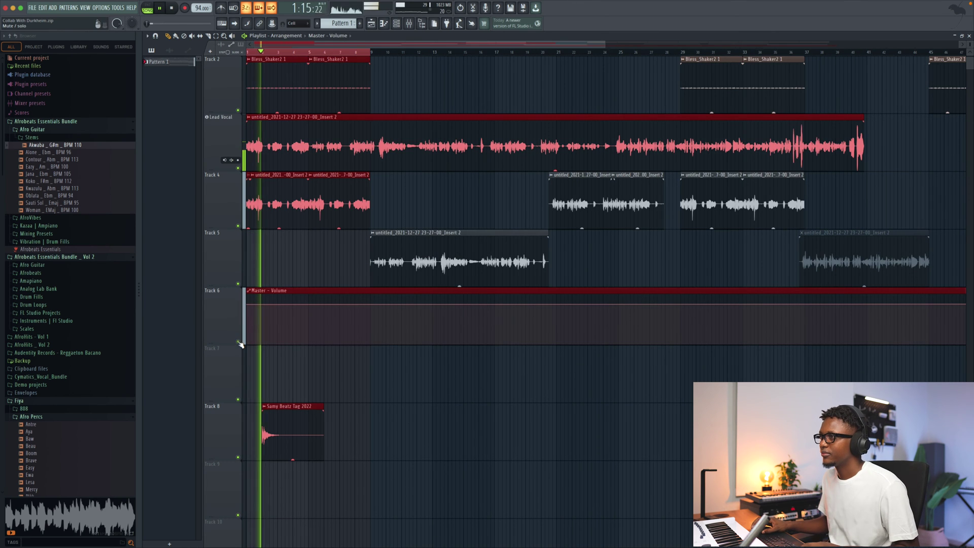
pyautogui.click(238, 168)
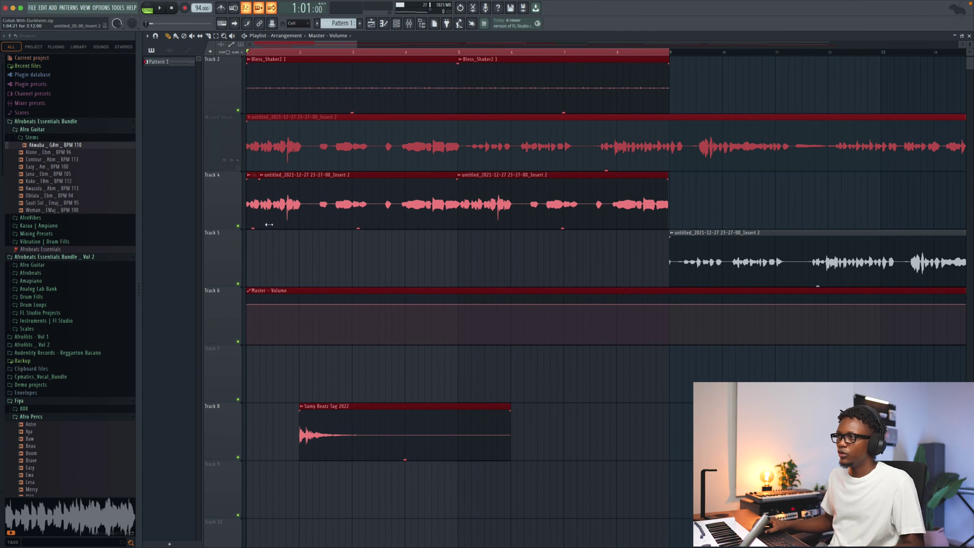
# Step: Solo Track 4, check its playback, and set up a WAV export named Gimme Love Test in the Music folder
pyautogui.keyDown('ctrl'); pyautogui.click(238, 225); pyautogui.keyUp('ctrl')
pyautogui.press('space')
pyautogui.press('space')
pyautogui.hotkey('ctrl', 'r')
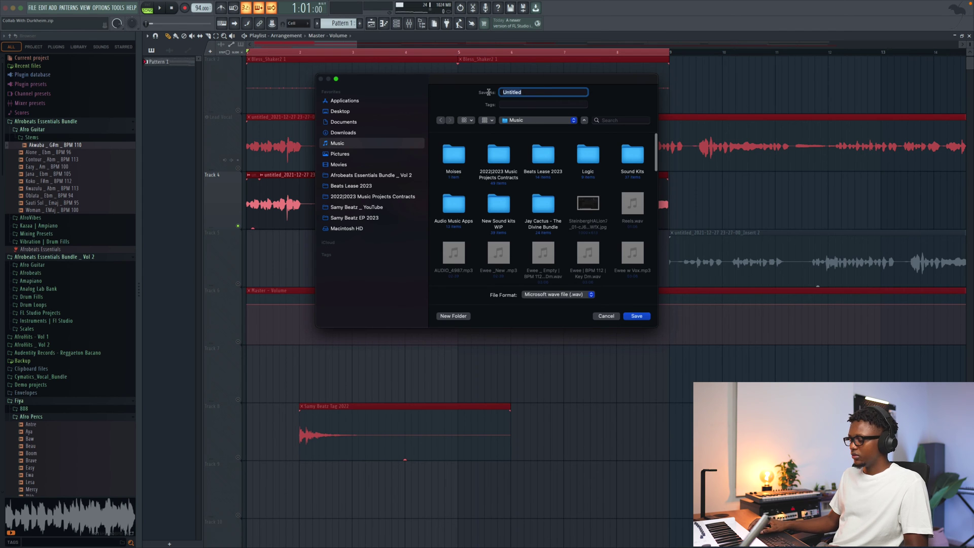
pyautogui.write('Gimm')
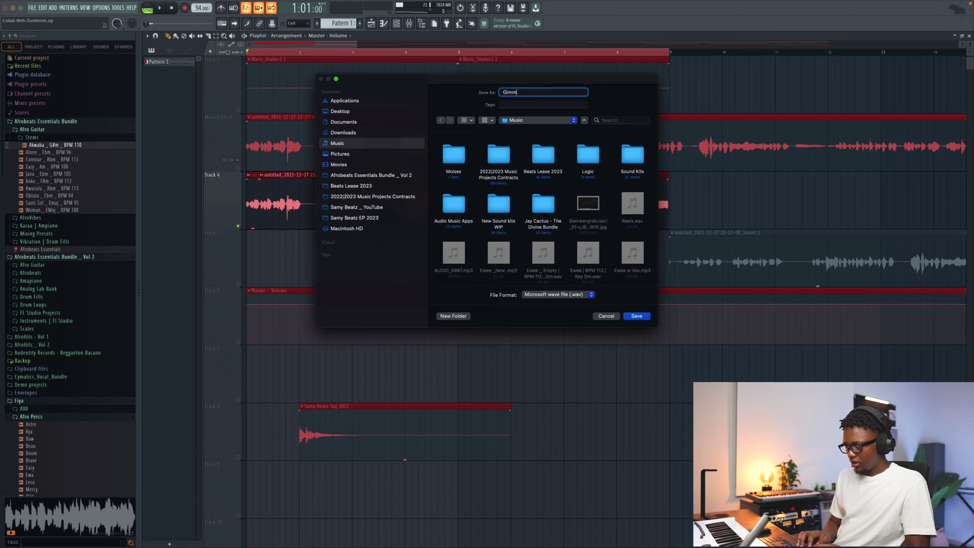
pyautogui.write('e Love Te')
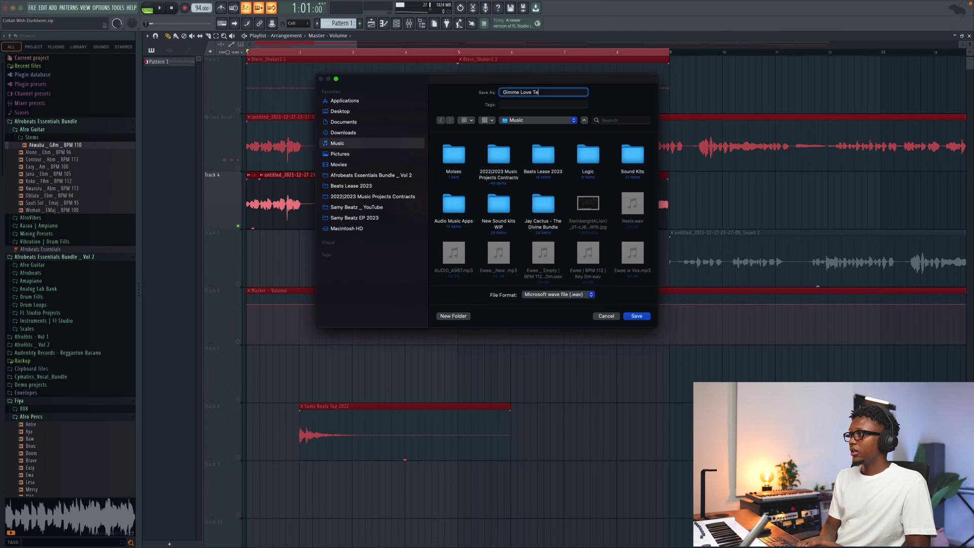
pyautogui.write('st')
pyautogui.click(637, 315)
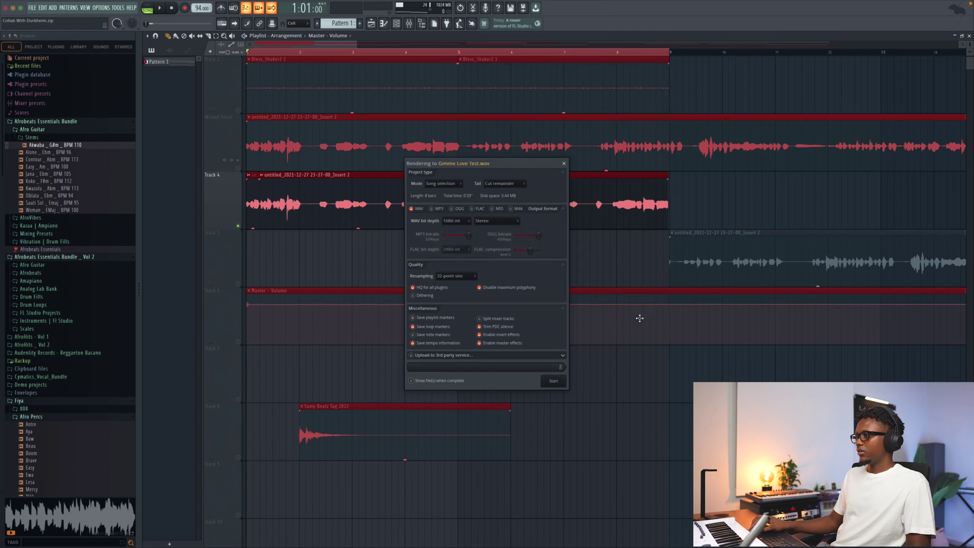
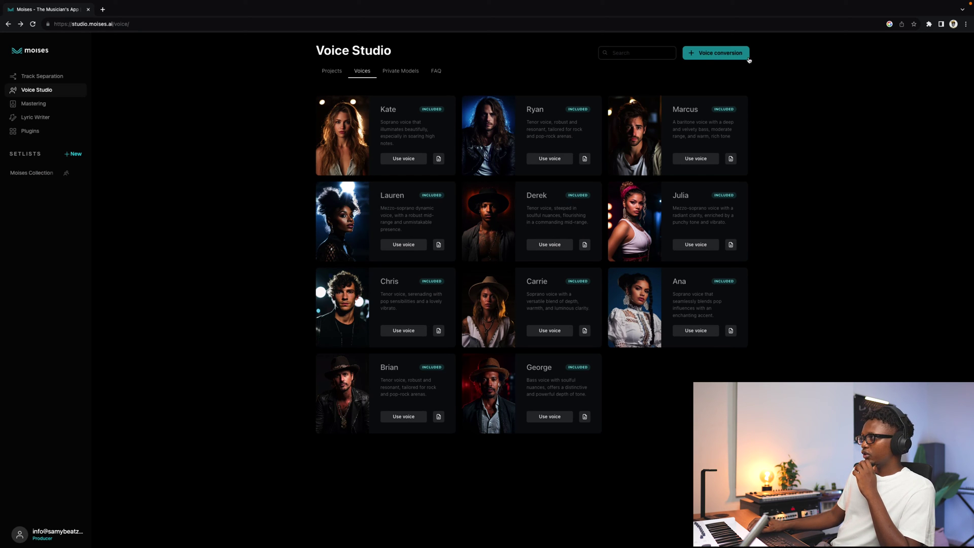
# Step: In Moises Voice Studio, start a voice conversion and upload Gimme Love Test.wav from the Music folder
pyautogui.click(715, 55)
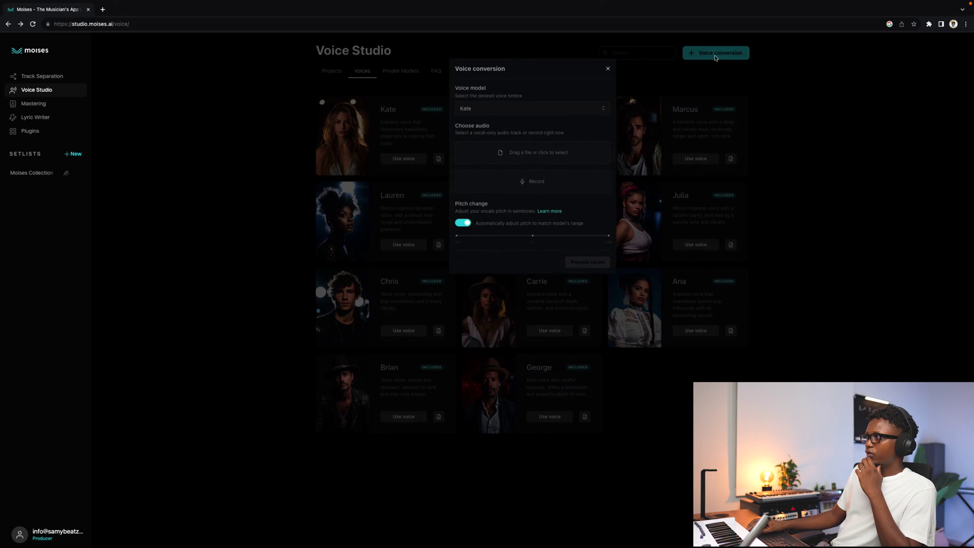
pyautogui.click(518, 153)
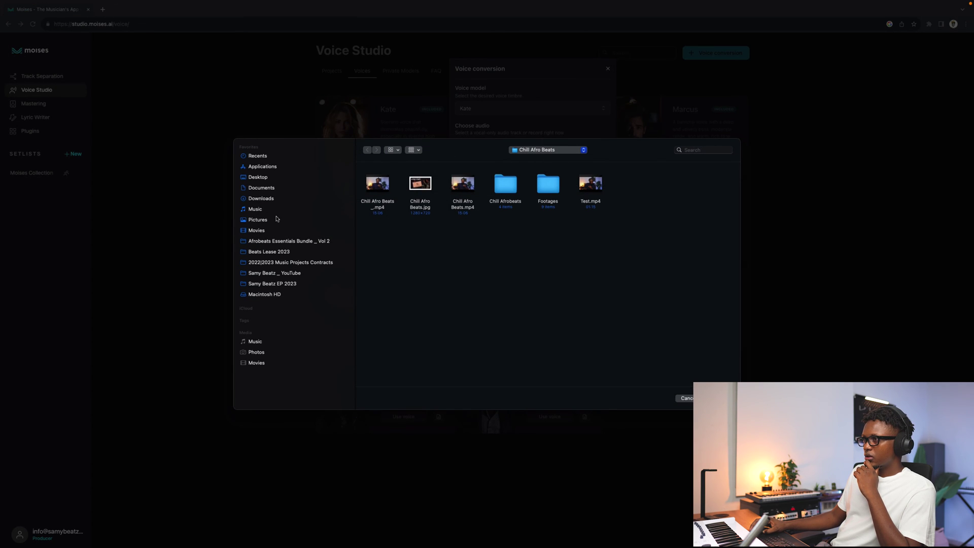
pyautogui.click(255, 209)
pyautogui.doubleClick(382, 185)
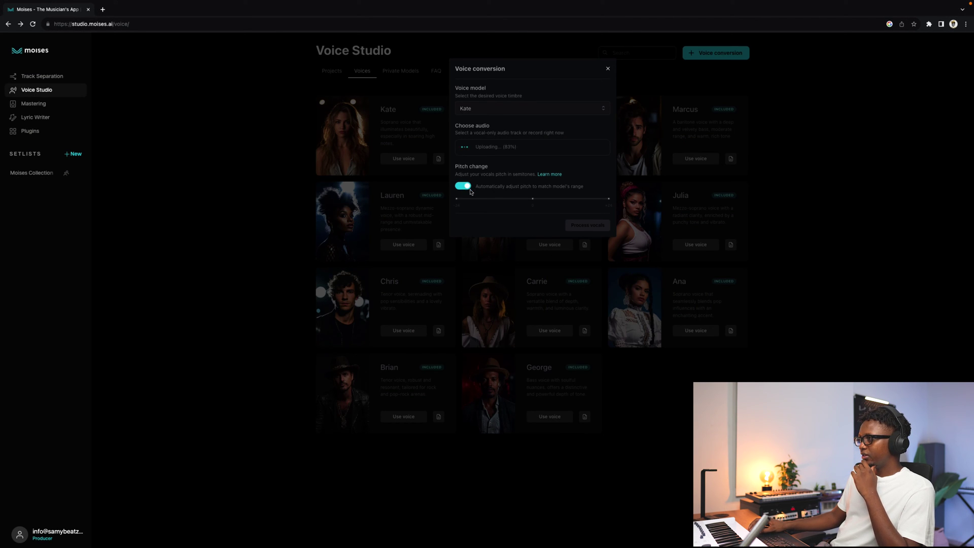
# Step: Turn off automatic pitch adjustment, choose the Julia voice model, and process the vocals
pyautogui.click(467, 187)
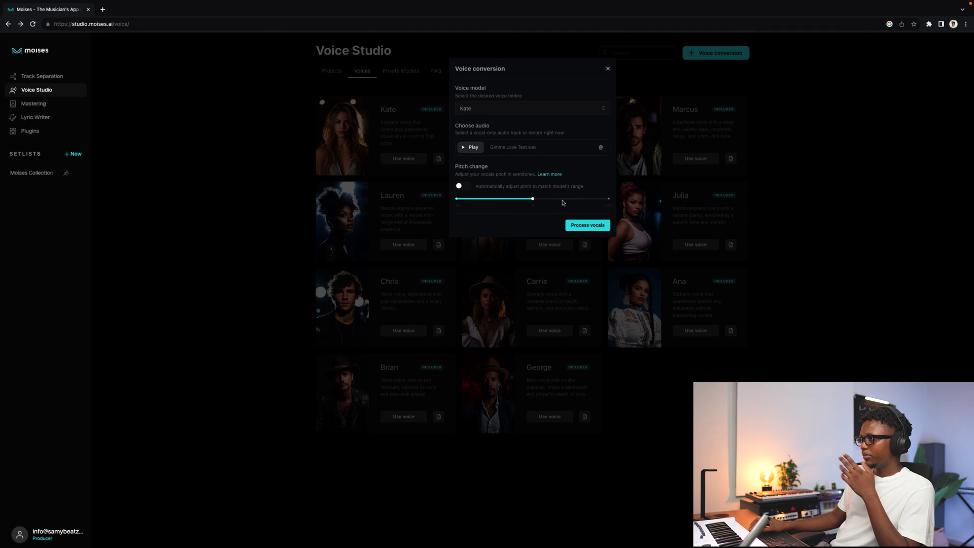
pyautogui.click(488, 109)
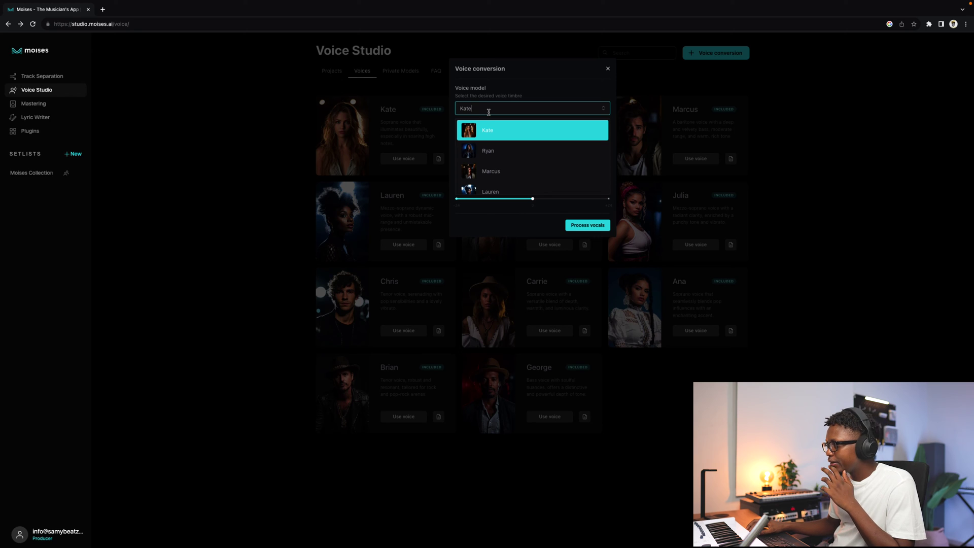
pyautogui.scroll(-2, 512, 177)
pyautogui.scroll(-2, 514, 176)
pyautogui.click(496, 159)
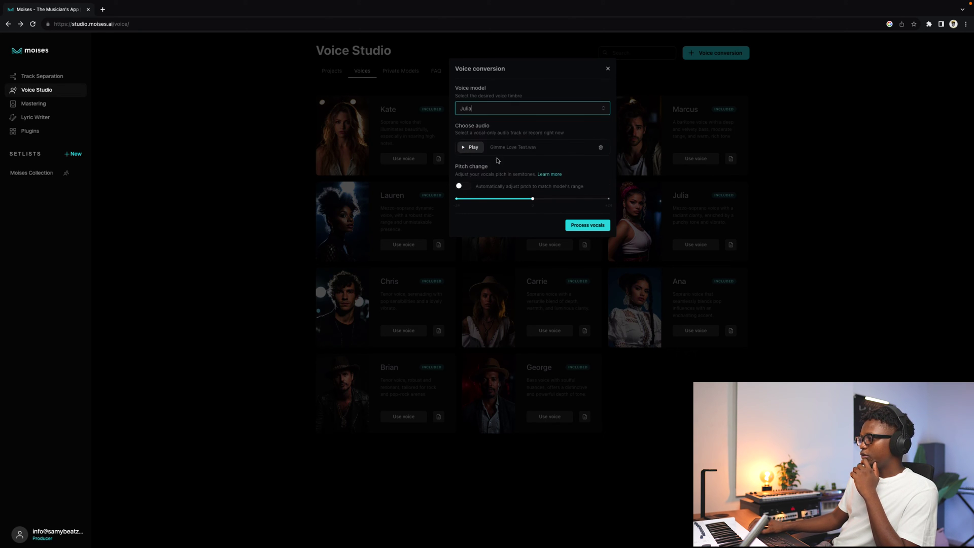
pyautogui.click(588, 225)
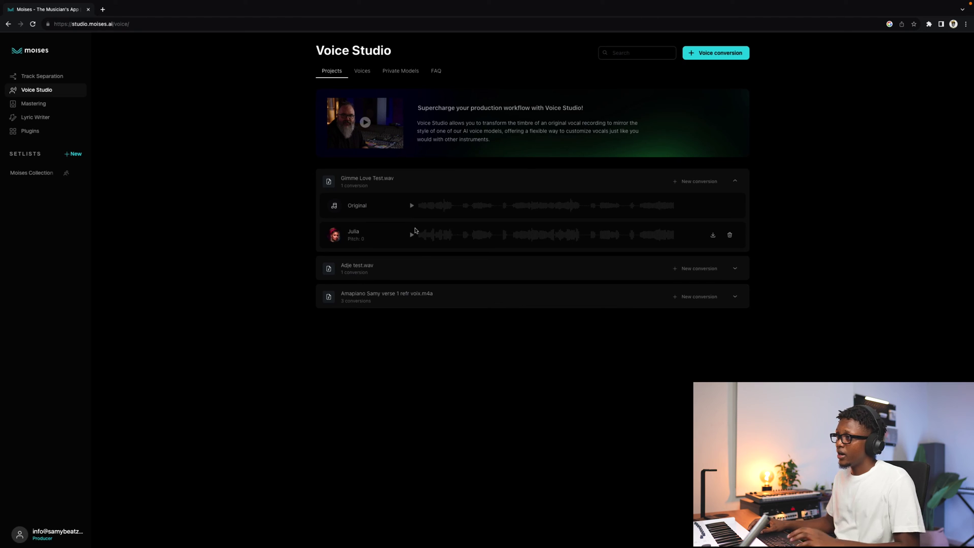
# Step: Play the original Gimme Love Test vocal and its Julia conversion to compare them
pyautogui.click(412, 205)
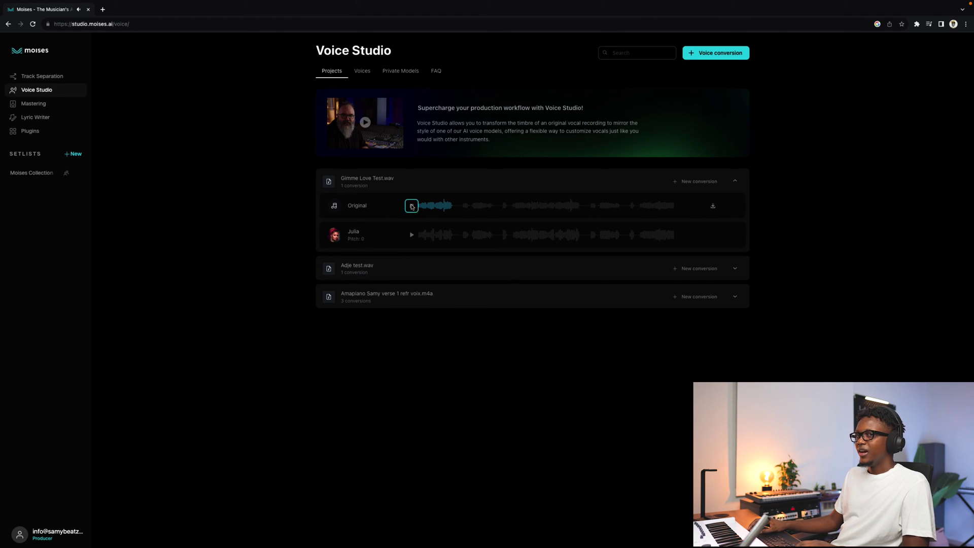
pyautogui.click(412, 235)
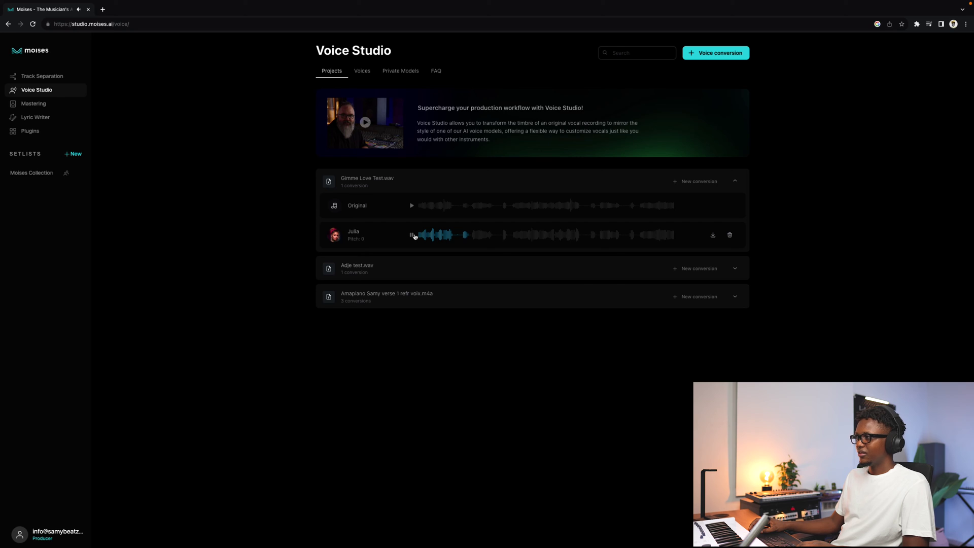
pyautogui.click(413, 236)
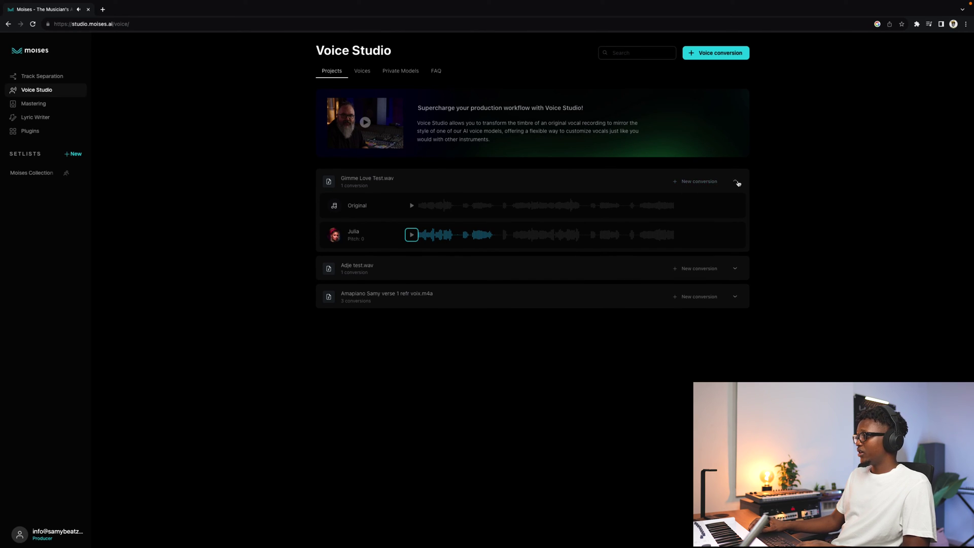
# Step: Create a new conversion of Gimme Love Test.wav with the Derek voice and automatic pitch adjustment off
pyautogui.click(686, 183)
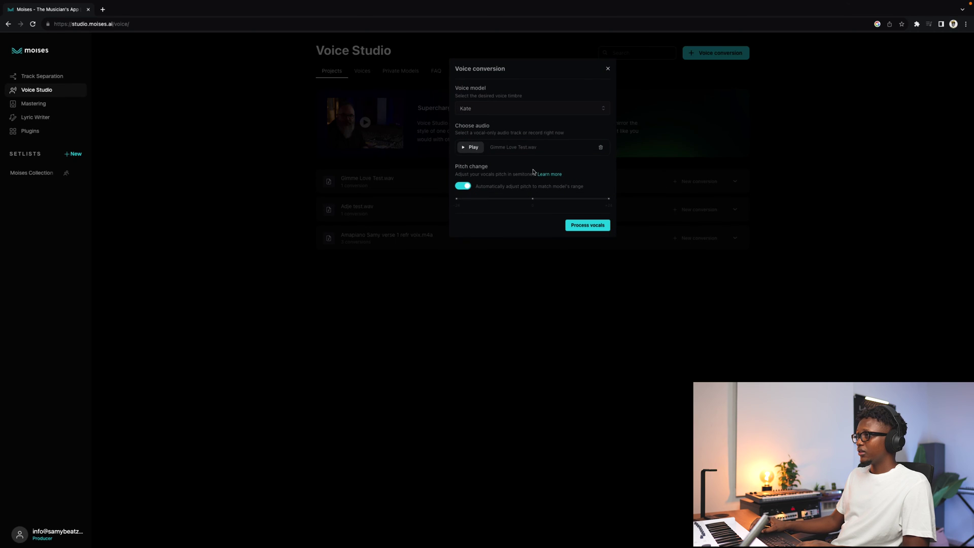
pyautogui.click(489, 110)
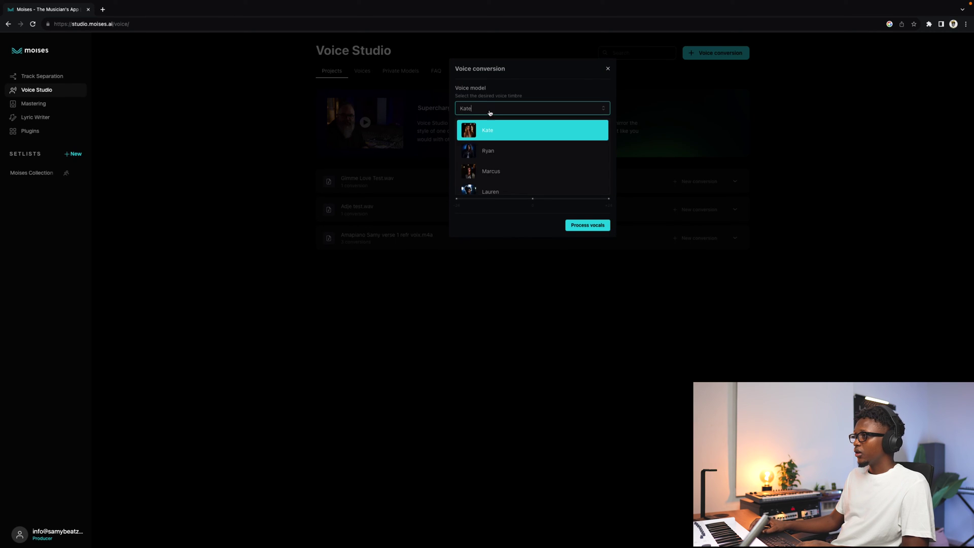
pyautogui.scroll(-3, 497, 159)
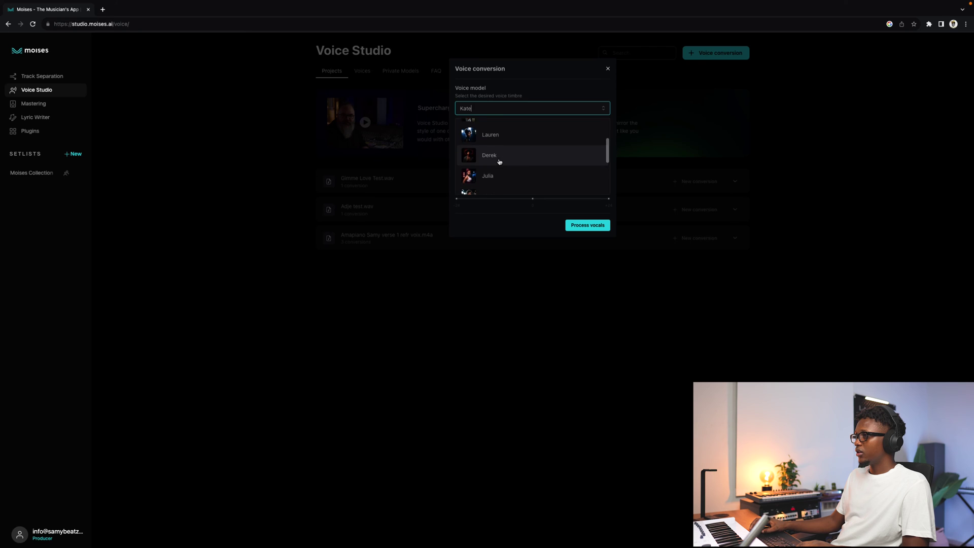
pyautogui.click(485, 158)
pyautogui.click(471, 185)
pyautogui.click(589, 225)
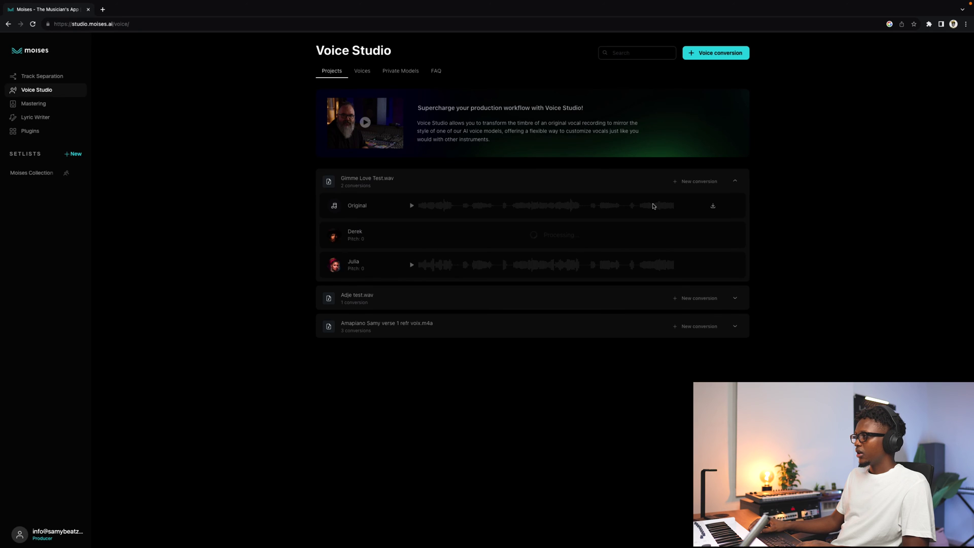
# Step: Create another conversion of Gimme Love Test.wav with the Lauren voice and automatic pitch adjustment off
pyautogui.click(684, 183)
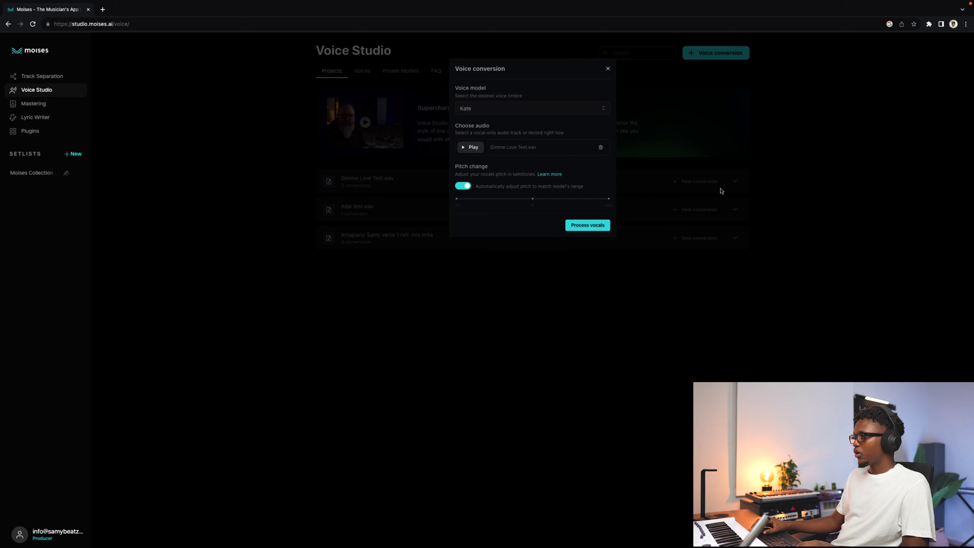
pyautogui.click(505, 109)
pyautogui.scroll(-3, 487, 158)
pyautogui.click(486, 161)
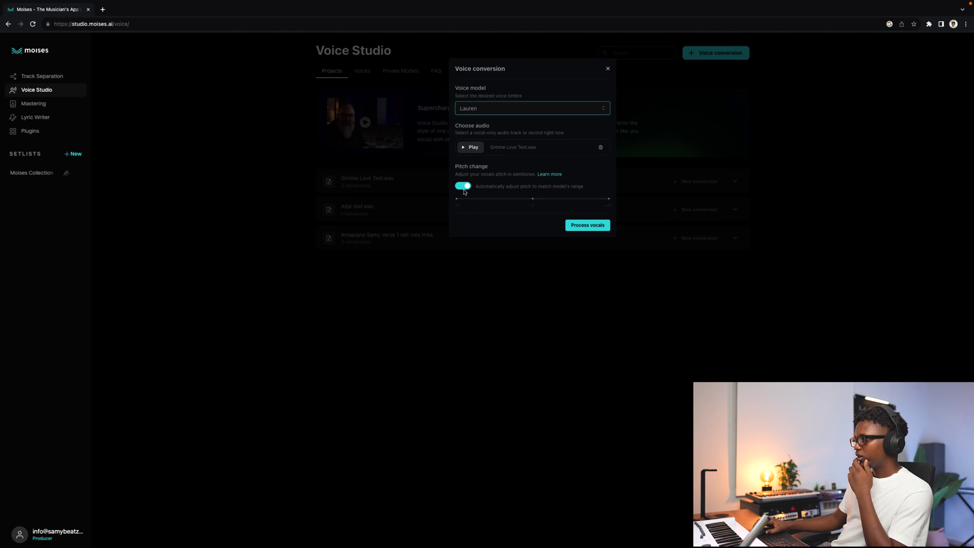
pyautogui.click(464, 188)
pyautogui.click(595, 229)
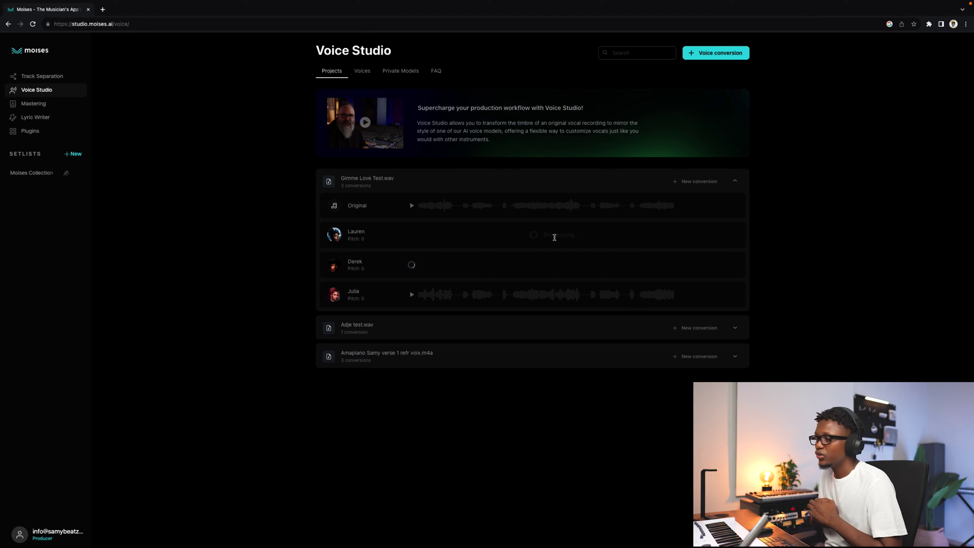
# Step: Listen to the Derek and Lauren conversions of Gimme Love Test.wav
pyautogui.click(412, 265)
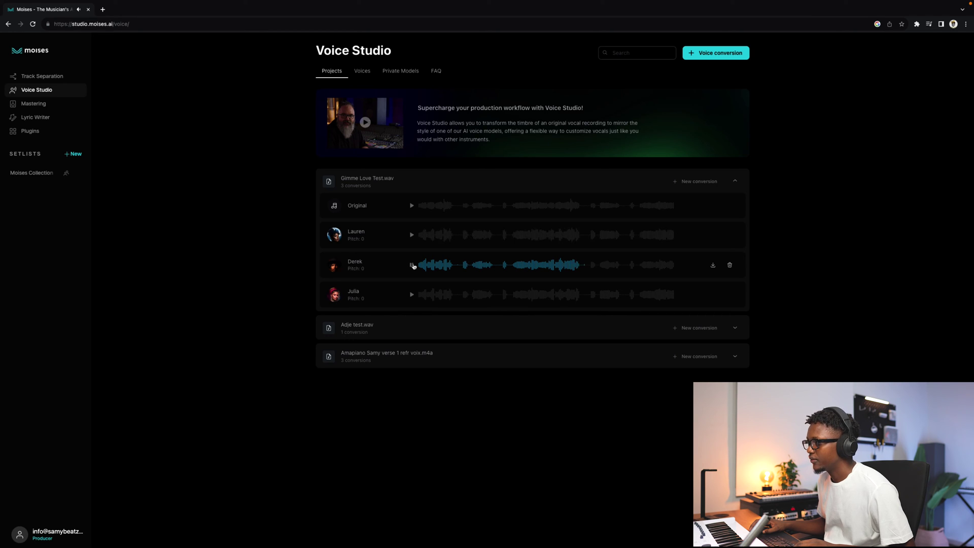
pyautogui.click(411, 235)
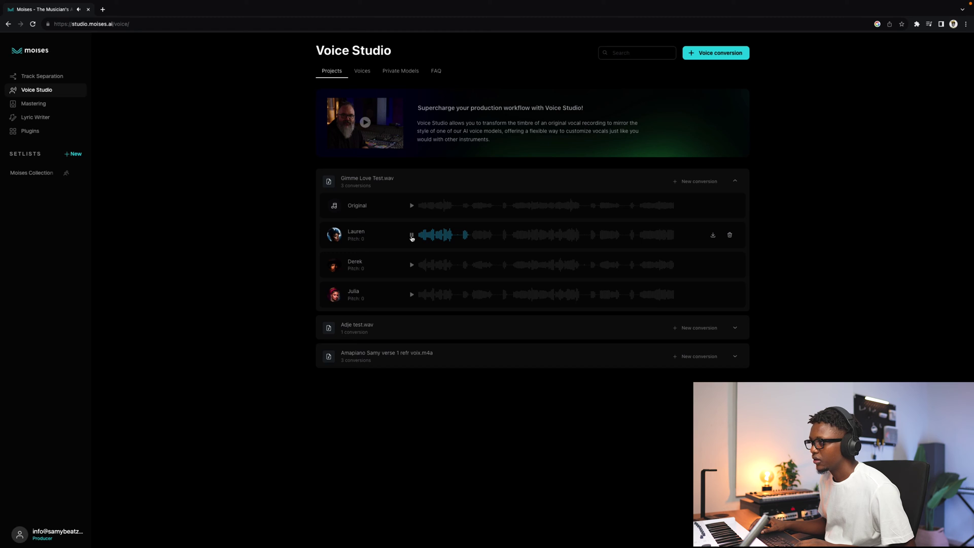
pyautogui.click(411, 235)
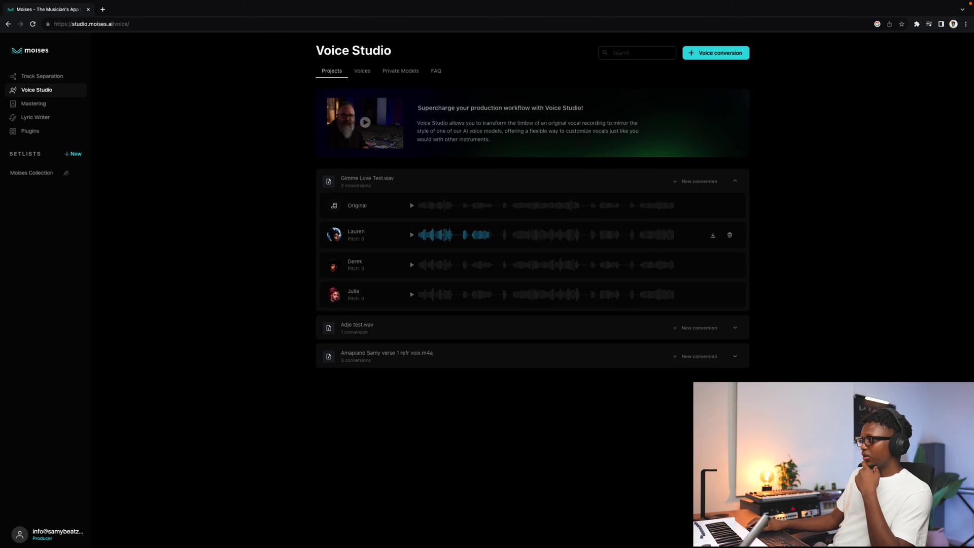
# Step: Download the Lauren conversion and save it under its suggested name in the Music folder
pyautogui.click(712, 235)
pyautogui.click(439, 308)
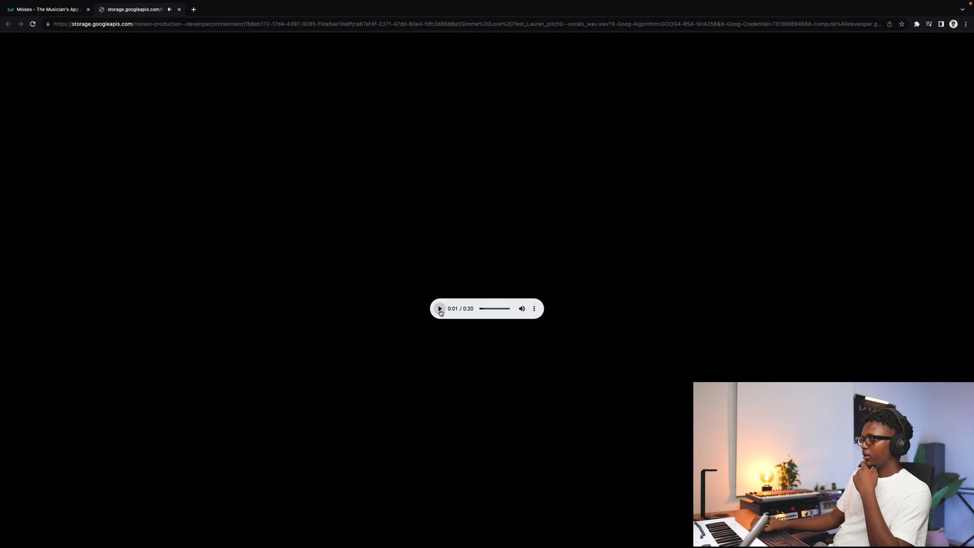
pyautogui.click(534, 308)
pyautogui.click(486, 287)
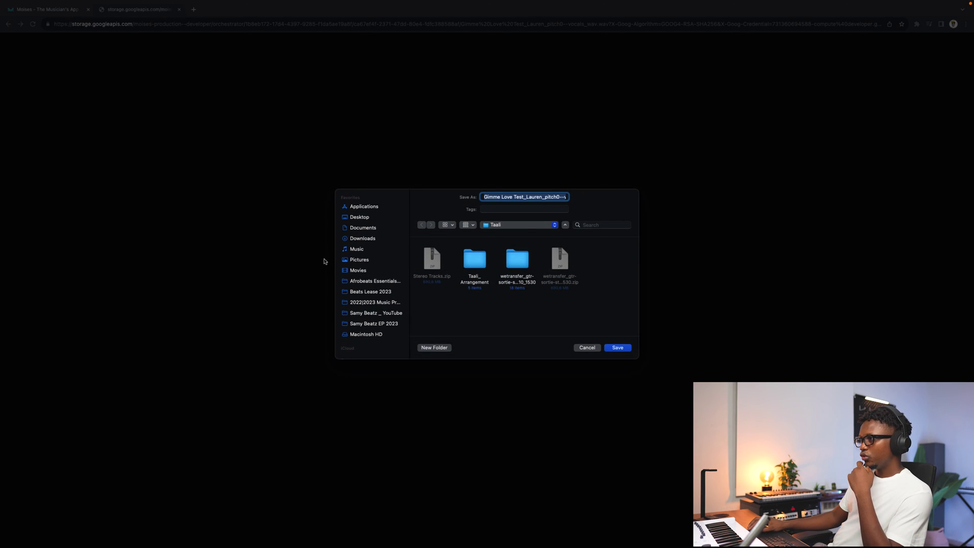
pyautogui.click(362, 250)
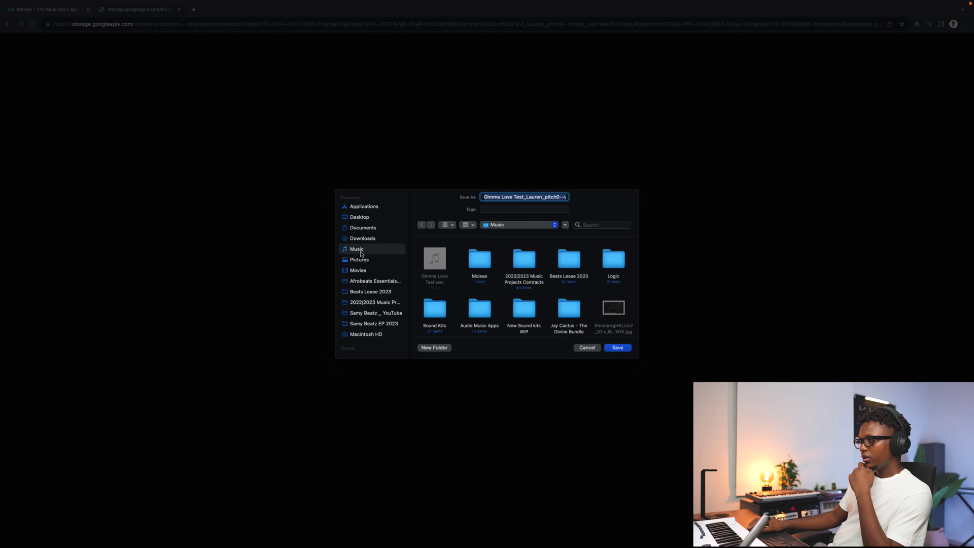
pyautogui.click(623, 345)
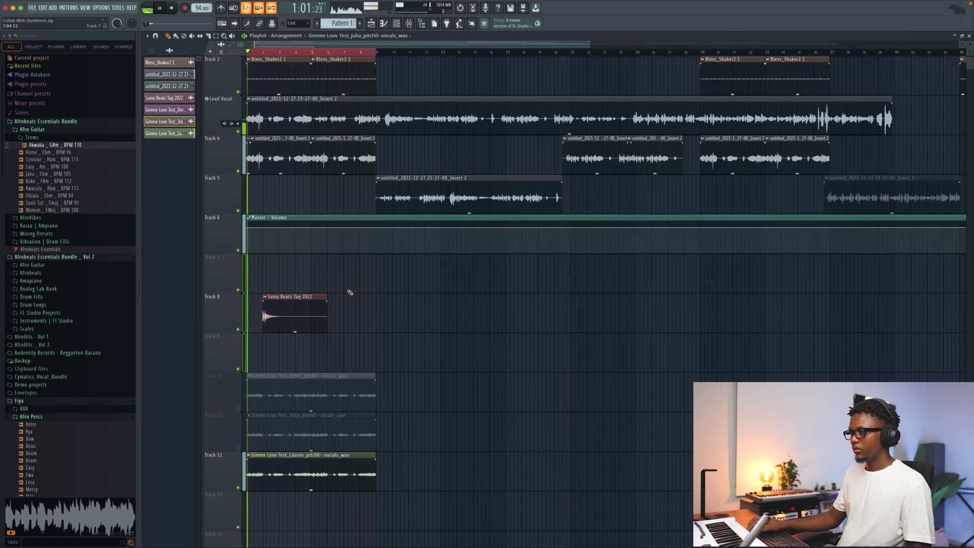
# Step: Mute the Lauren vocal track and unmute the Julia track, then pan the Lauren clip's channel 66% right
pyautogui.click(238, 527)
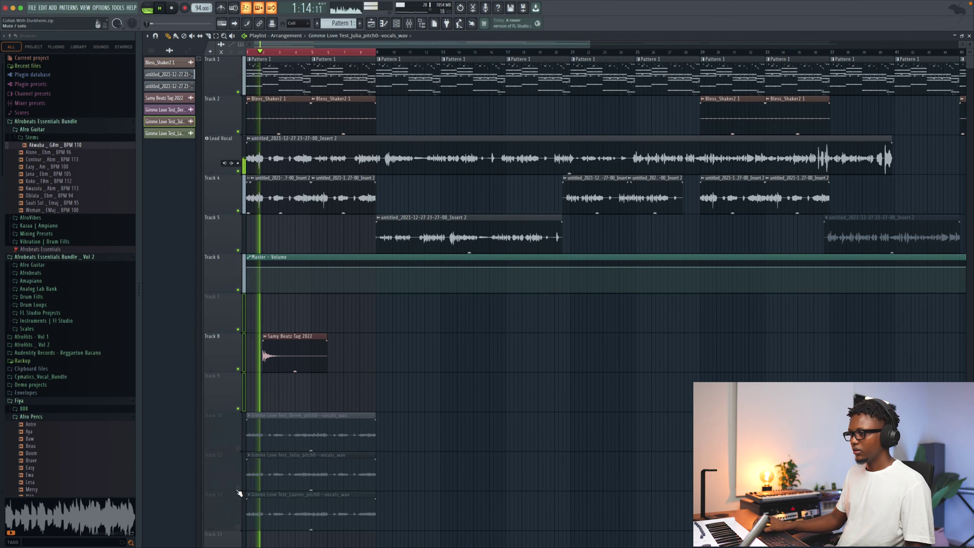
pyautogui.click(238, 488)
pyautogui.doubleClick(284, 514)
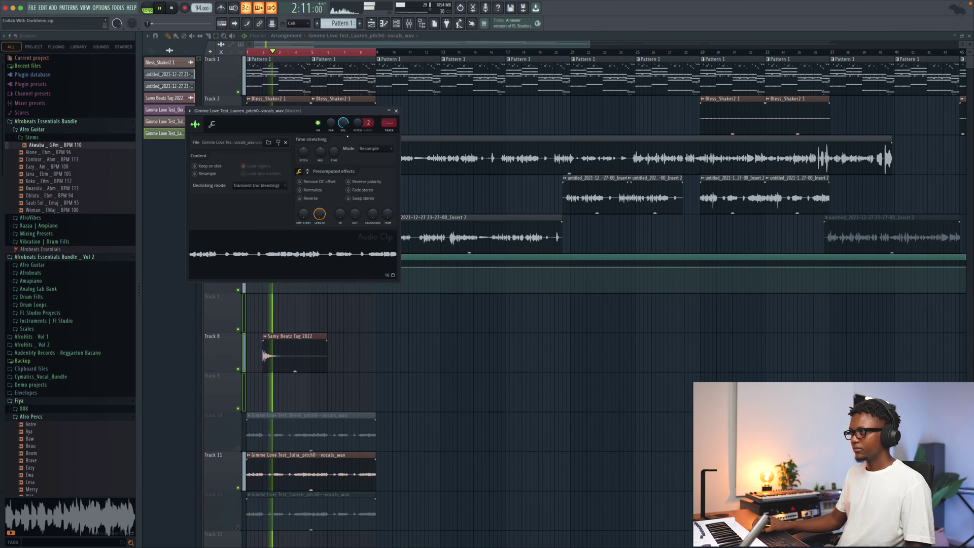
pyautogui.moveTo(331, 123); pyautogui.dragTo(331, 114)
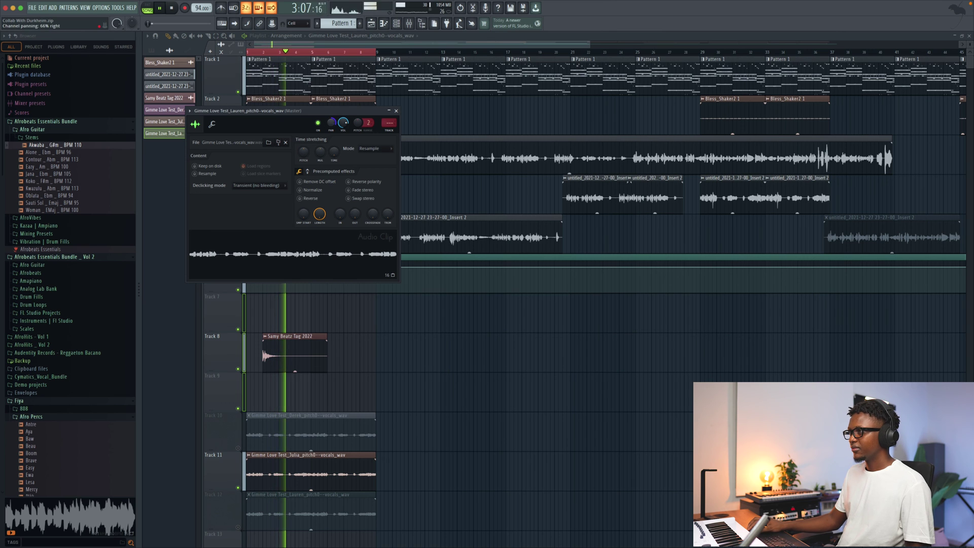
pyautogui.press('Escape')
pyautogui.scroll(-1, 238, 477)
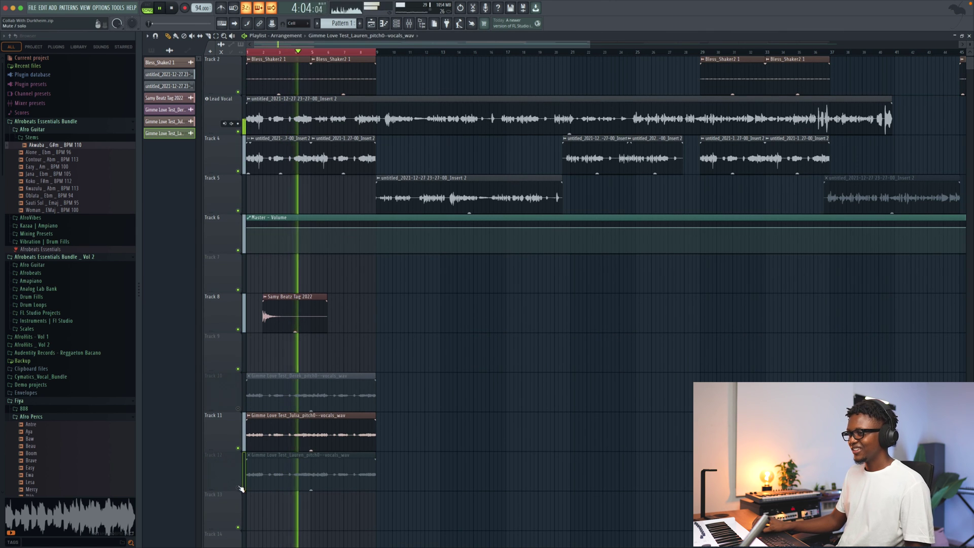
# Step: Unmute the Lauren vocal track and lower the Lauren clip's channel volume
pyautogui.click(238, 487)
pyautogui.doubleClick(273, 458)
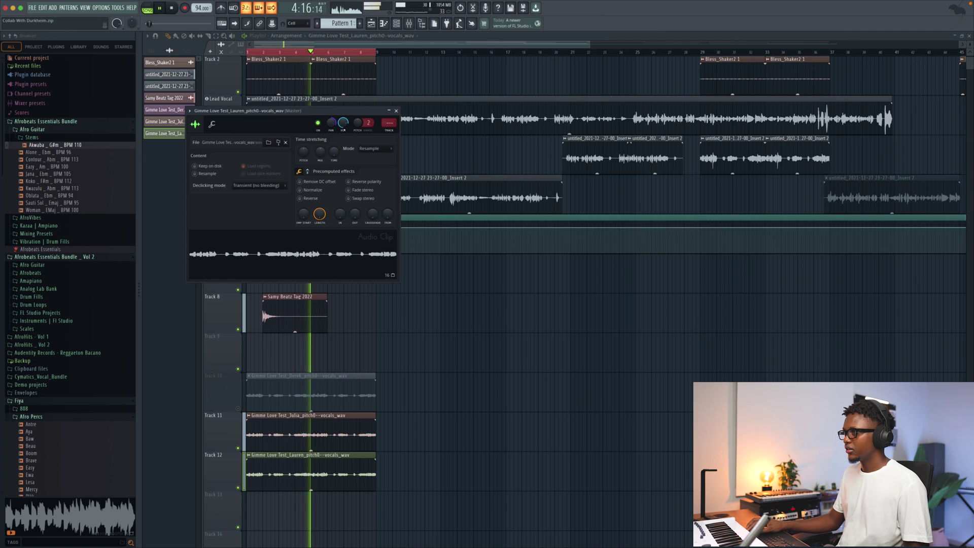
pyautogui.moveTo(343, 122); pyautogui.dragTo(343, 128)
pyautogui.press('space')
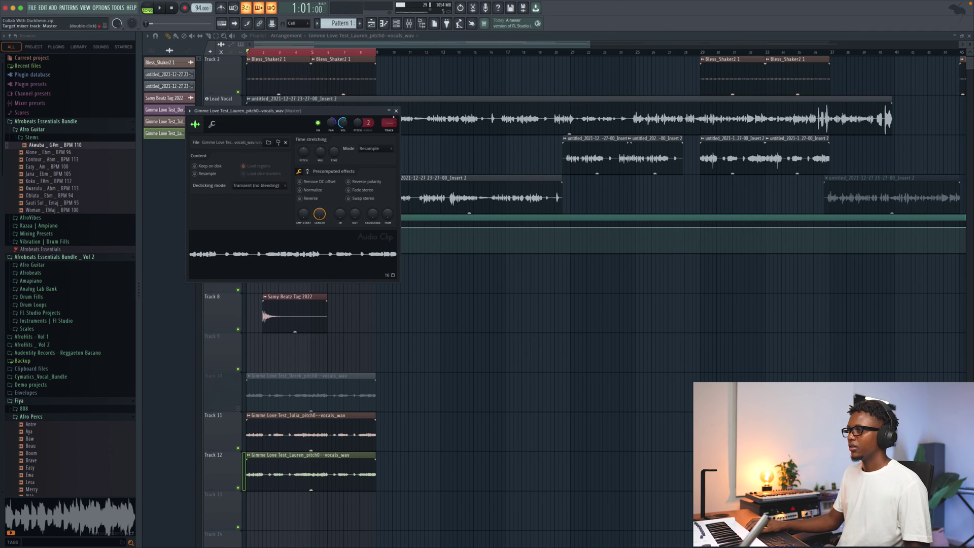
pyautogui.click(396, 110)
# Step: Compare playback with the Lead Vocal and Track 4 switched on and off, leaving Lead Vocal muted and Track 4 active
pyautogui.scroll(1, 430, 282)
pyautogui.press('space')
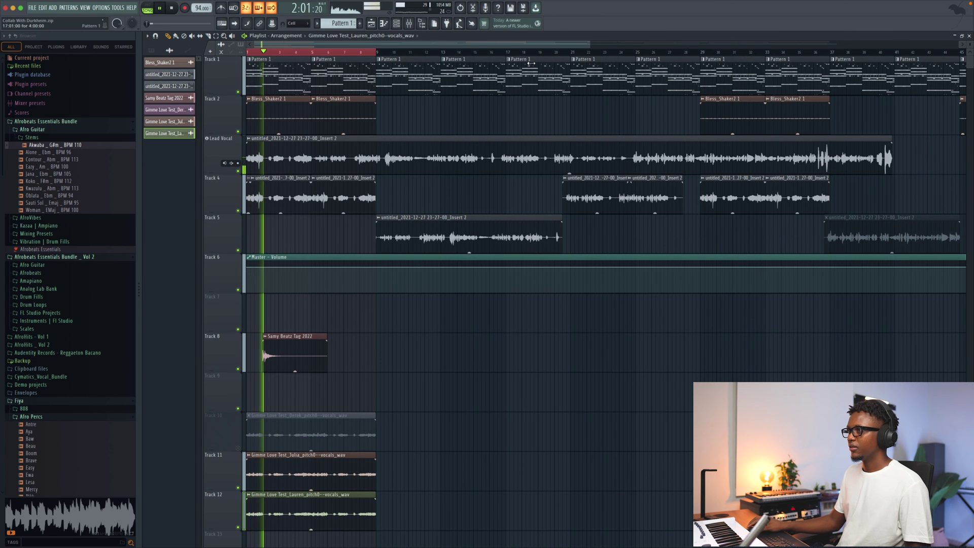
pyautogui.click(238, 171)
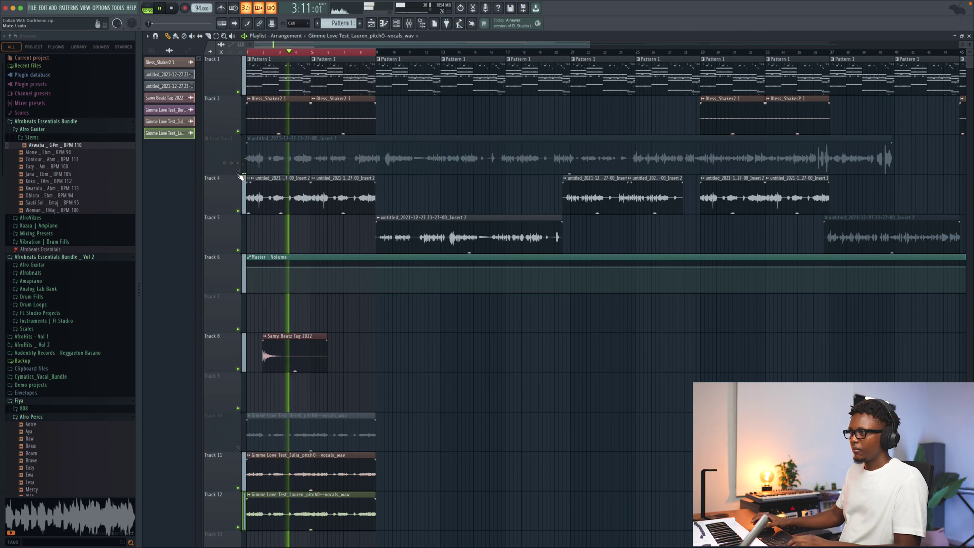
pyautogui.click(237, 210)
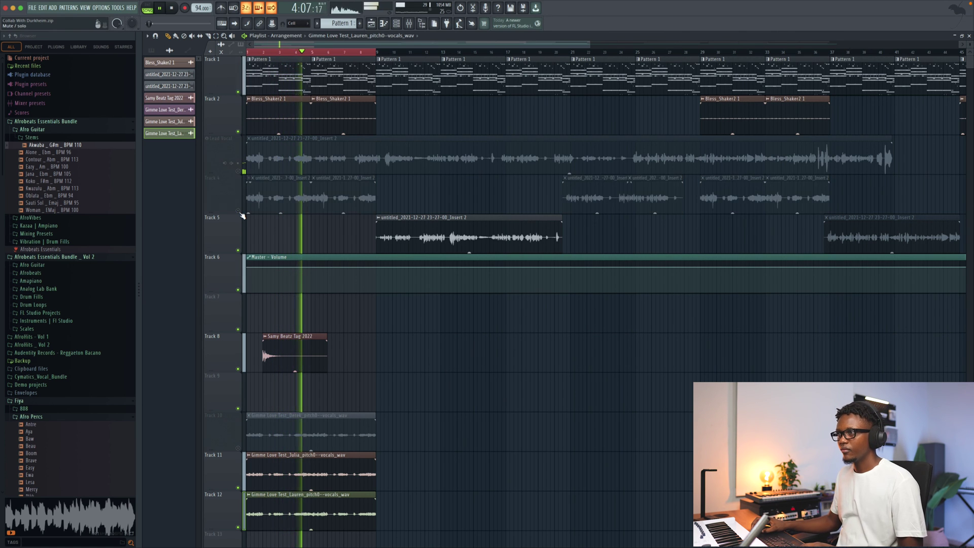
pyautogui.click(238, 171)
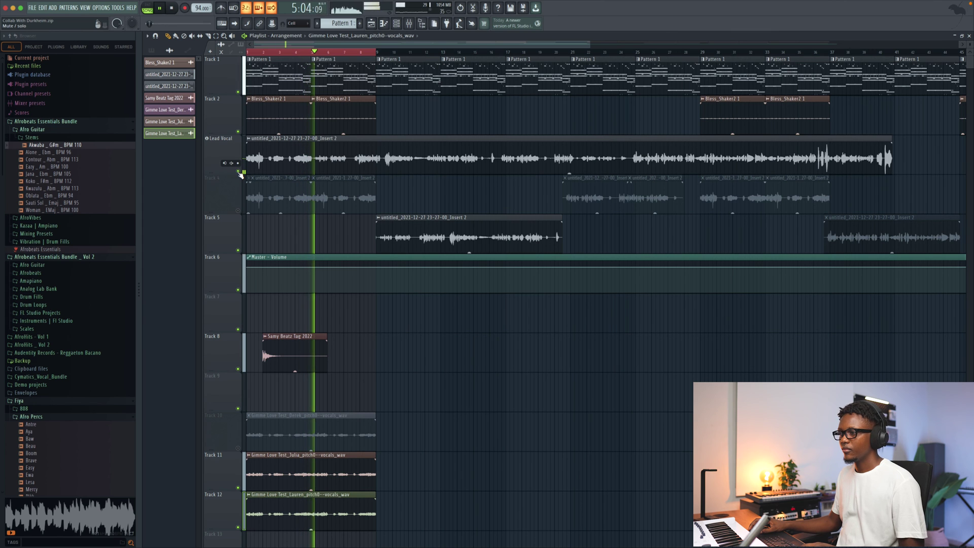
pyautogui.press('space')
pyautogui.press('space')
pyautogui.click(238, 171)
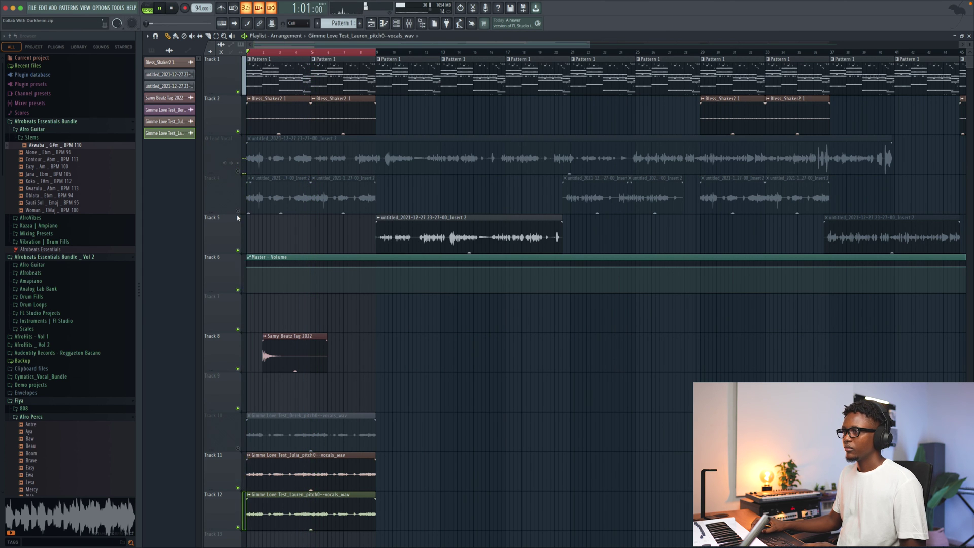
pyautogui.click(238, 211)
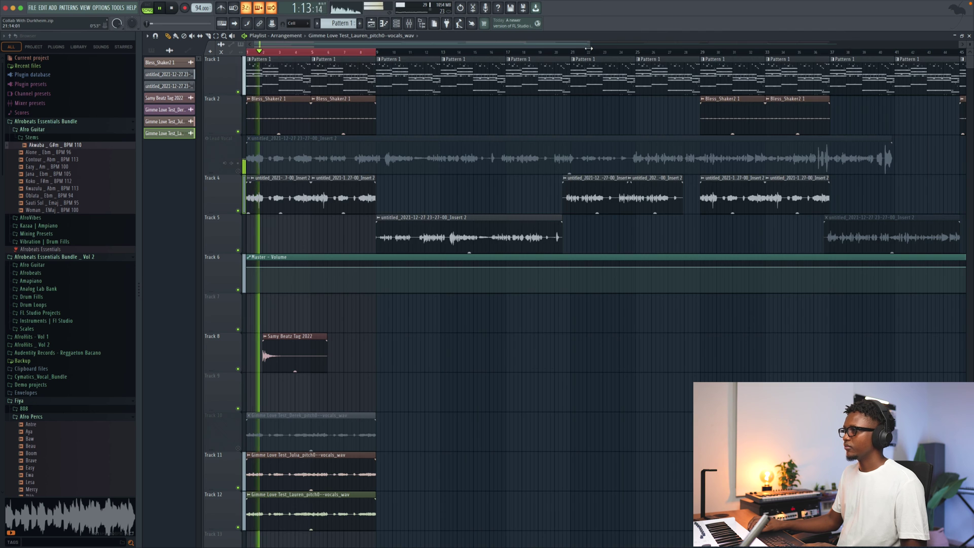
# Step: Set the channel volume of the Track 4 vocal clip to about 76% while listening to it with the Julia and Lauren vocals
pyautogui.scroll(3, 457, 396)
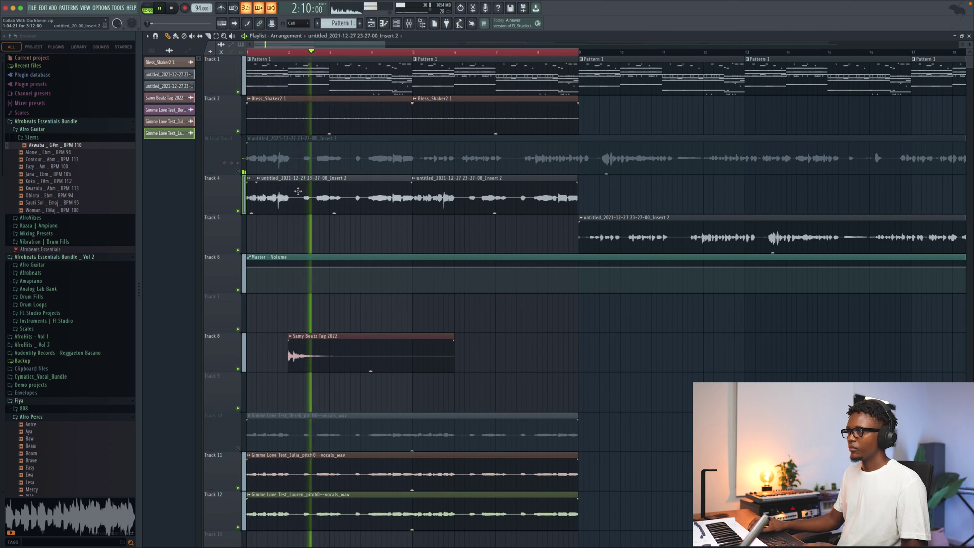
pyautogui.doubleClick(284, 198)
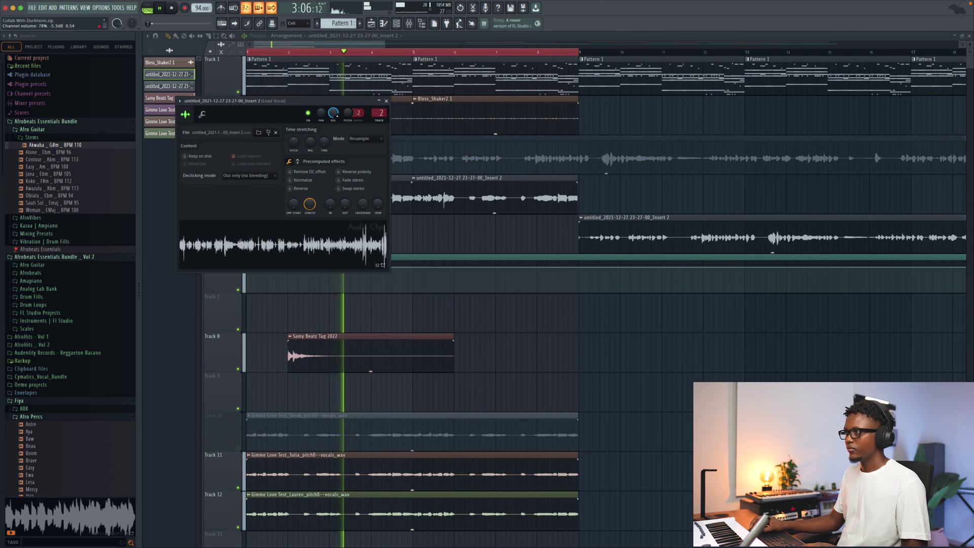
pyautogui.click(420, 197)
pyautogui.scroll(-5, 419, 197)
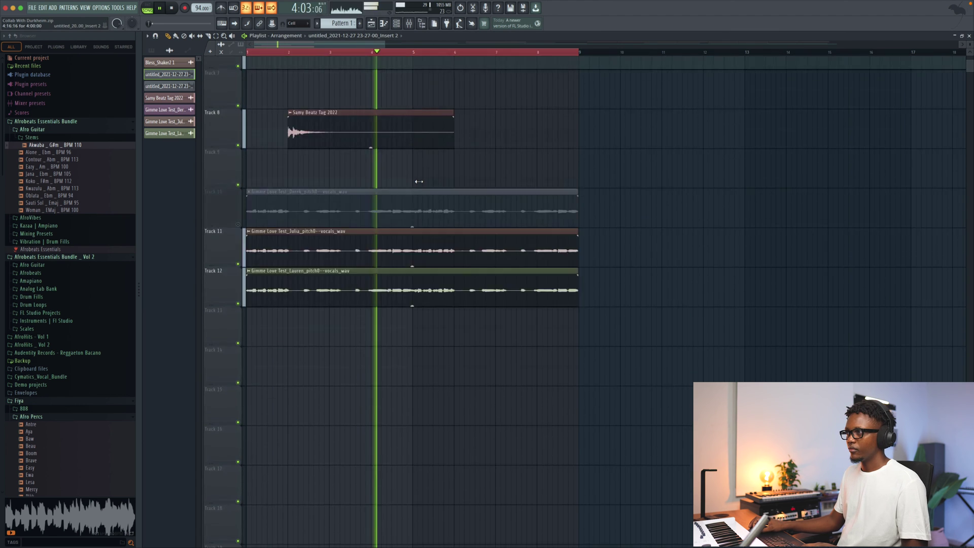
pyautogui.scroll(3, 388, 299)
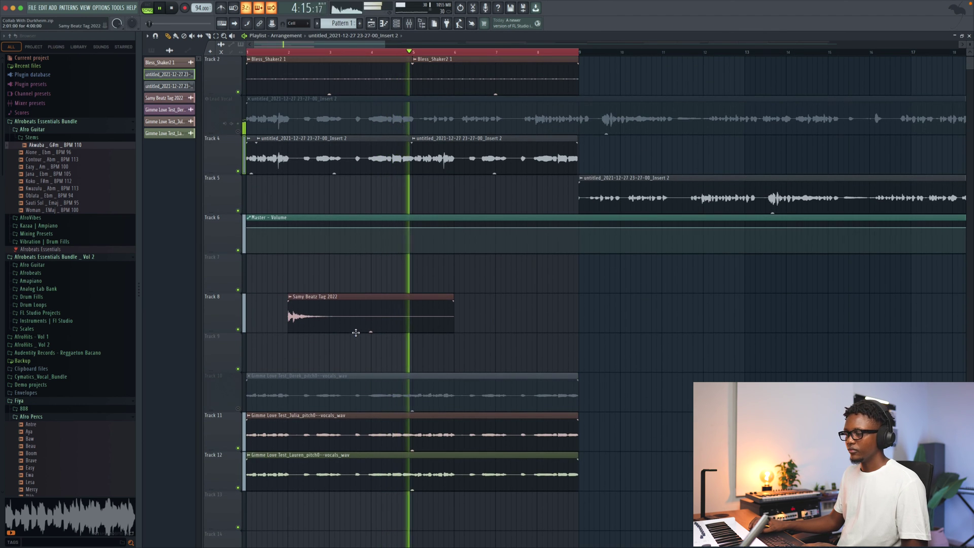
pyautogui.scroll(-3, 355, 329)
pyautogui.press('space')
# Step: Unmute the Derek vocal on Track 10 and mute the Julia and Lauren vocals on Tracks 11 and 12
pyautogui.click(237, 250)
pyautogui.doubleClick(309, 239)
pyautogui.press('space')
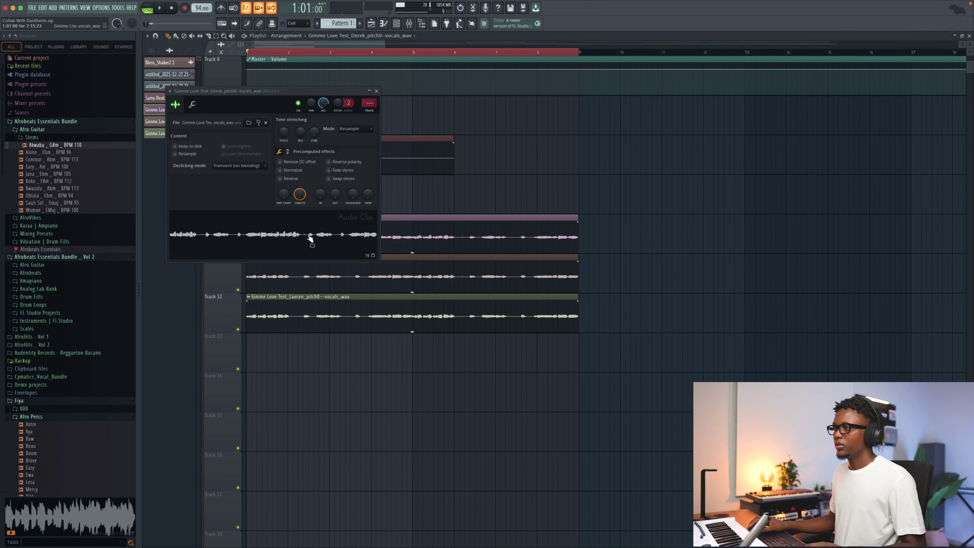
pyautogui.click(376, 90)
pyautogui.press('space')
pyautogui.click(238, 250)
pyautogui.click(238, 289)
pyautogui.click(238, 329)
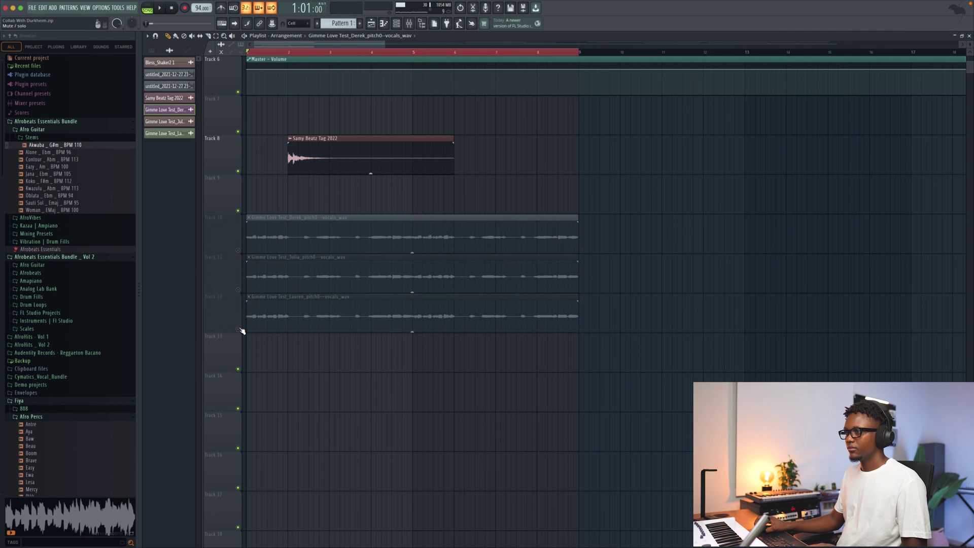
pyautogui.click(238, 250)
# Step: Listen to the Derek vocal in the arrangement from the beginning of the loop
pyautogui.press('space')
pyautogui.doubleClick(287, 237)
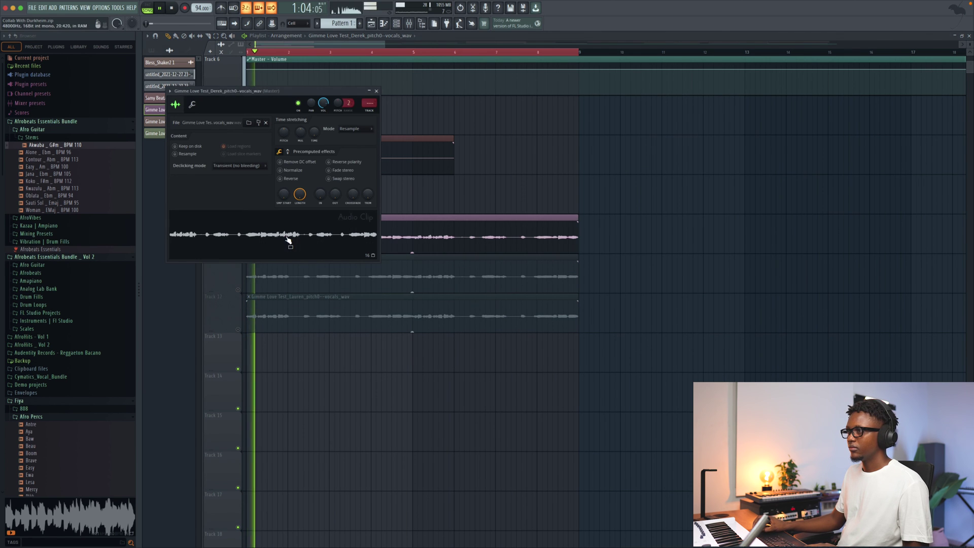
pyautogui.click(376, 91)
pyautogui.press('space')
pyautogui.scroll(4, 336, 120)
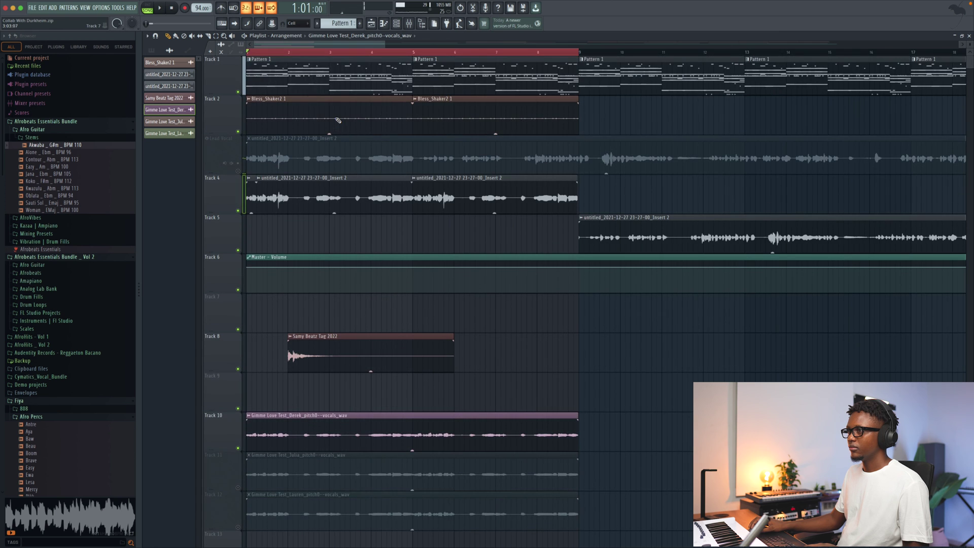
pyautogui.press('space')
pyautogui.scroll(-4, 287, 237)
pyautogui.press('space')
# Step: Normalize the Derek vocal clip and set its channel volume to 62%, with the Track 4 vocal muted
pyautogui.doubleClick(287, 237)
pyautogui.press('space')
pyautogui.click(375, 90)
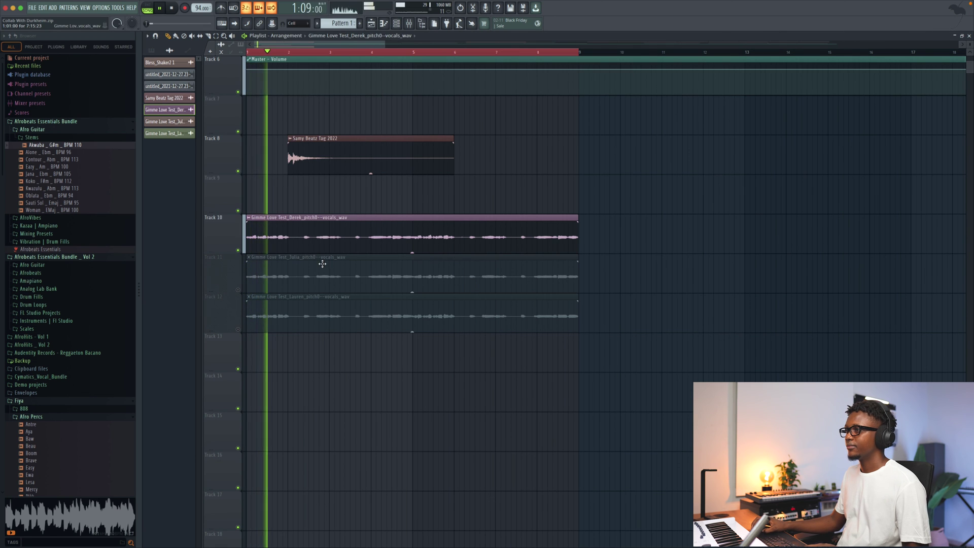
pyautogui.scroll(3, 381, 315)
pyautogui.doubleClick(381, 354)
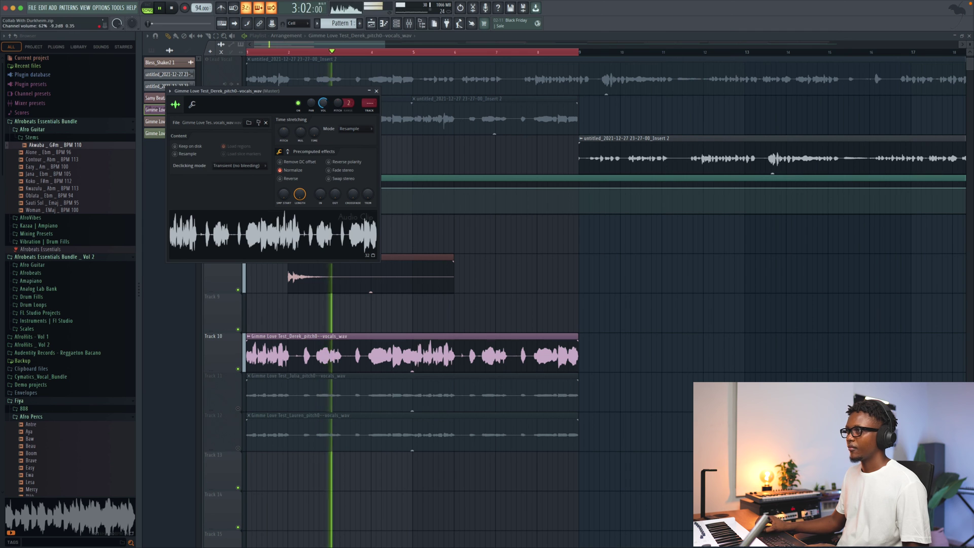
pyautogui.press('space')
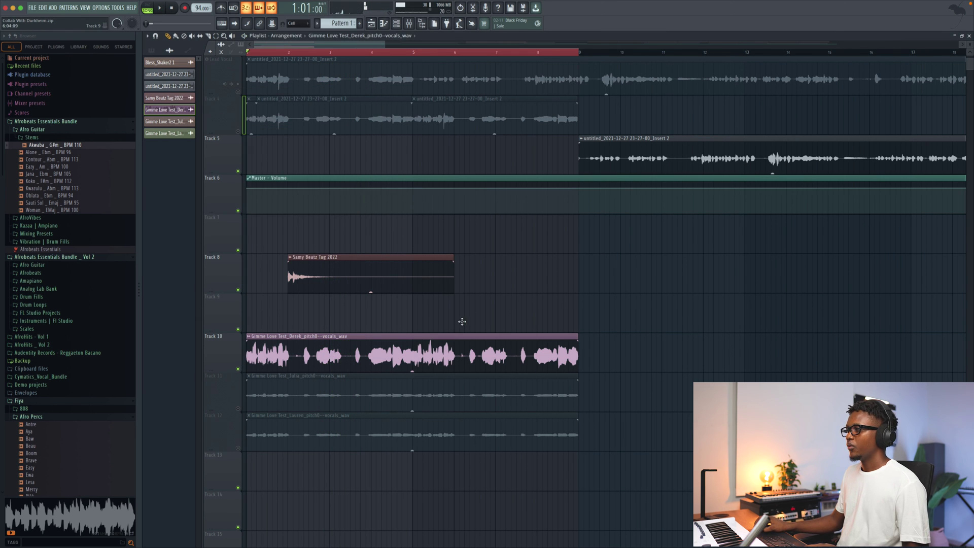
# Step: Route the Derek clip to its own mixer track and add Fruity Reeverb 2 with the wet level at 41%
pyautogui.click(362, 104)
pyautogui.click(955, 66)
pyautogui.moveTo(816, 43)
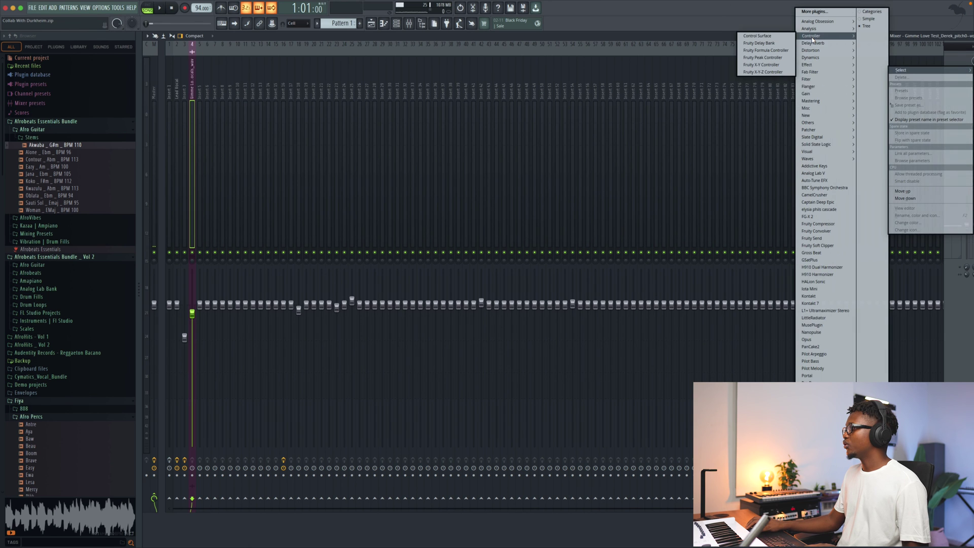
pyautogui.click(782, 75)
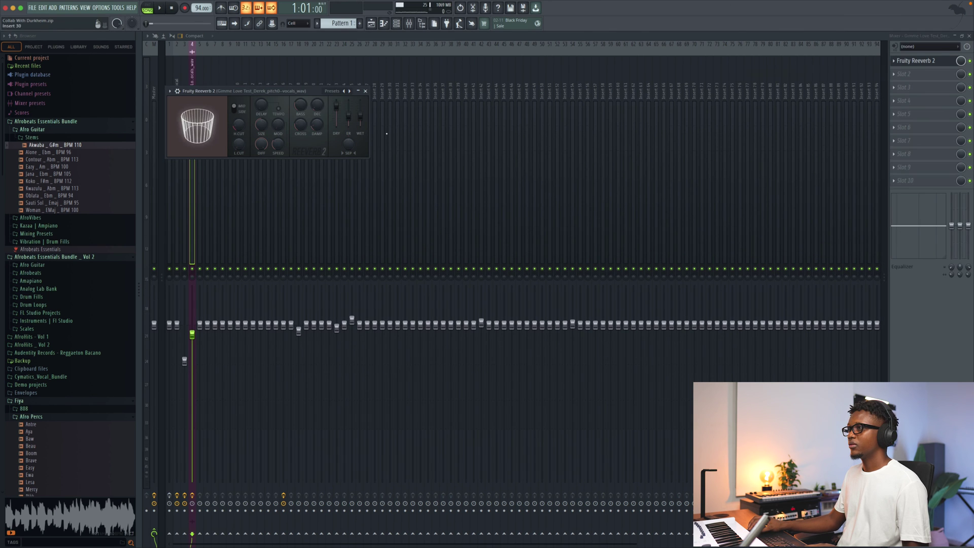
pyautogui.press('space')
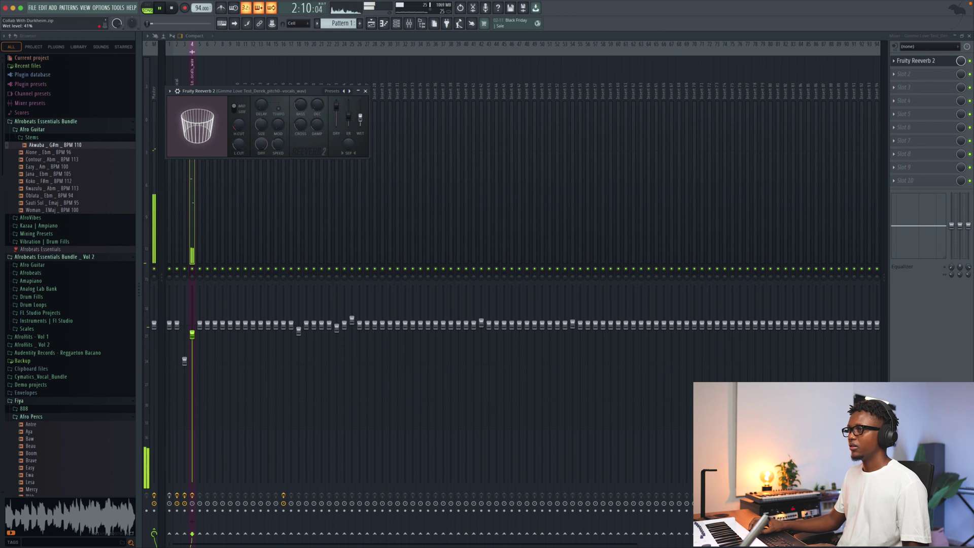
pyautogui.click(365, 91)
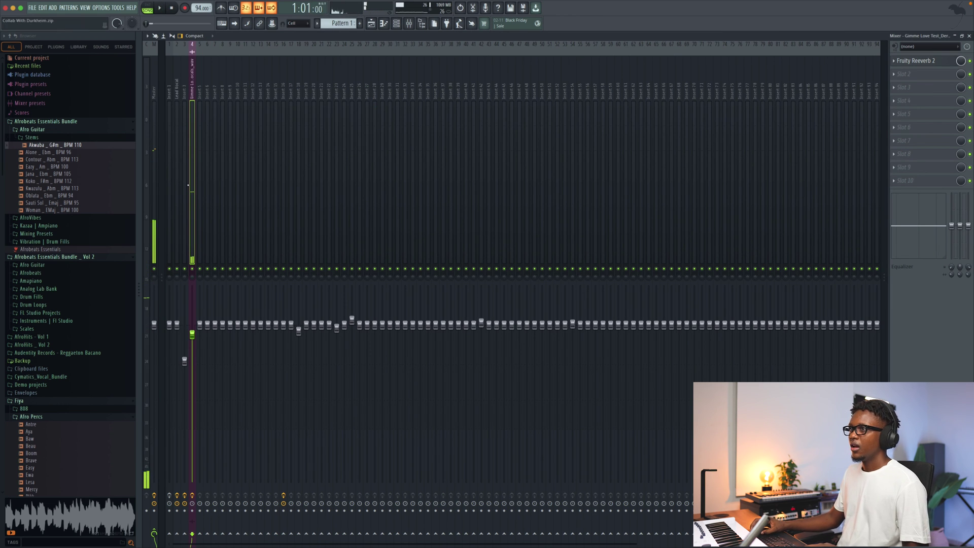
# Step: Add WaveShell1-VST 13.0 in the Derek mixer track's second effect slot and load Doubler4 Stereo
pyautogui.click(894, 75)
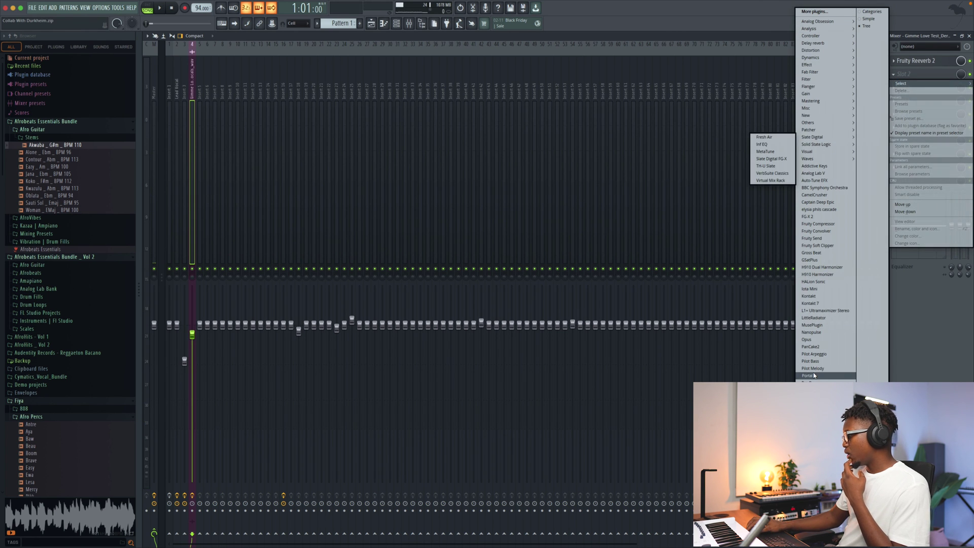
pyautogui.click(831, 375)
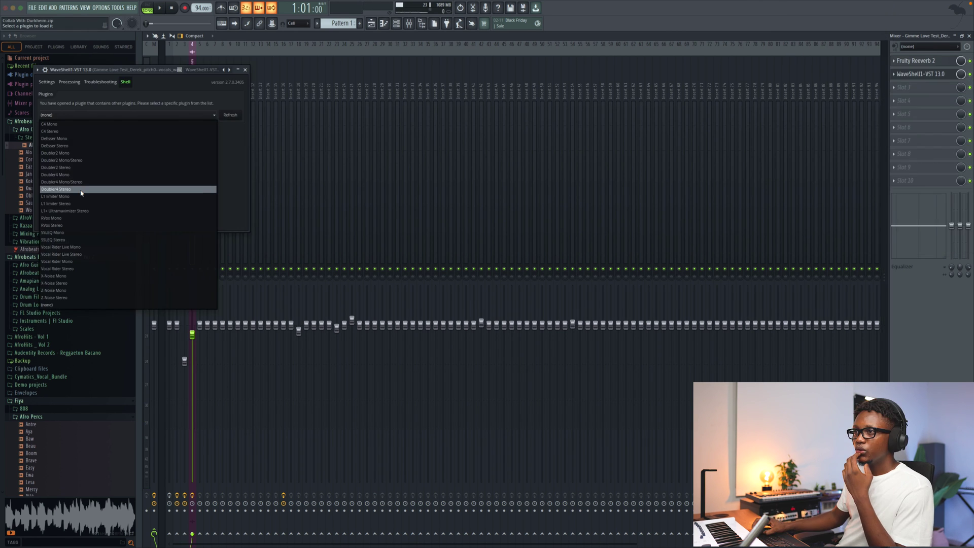
pyautogui.click(69, 189)
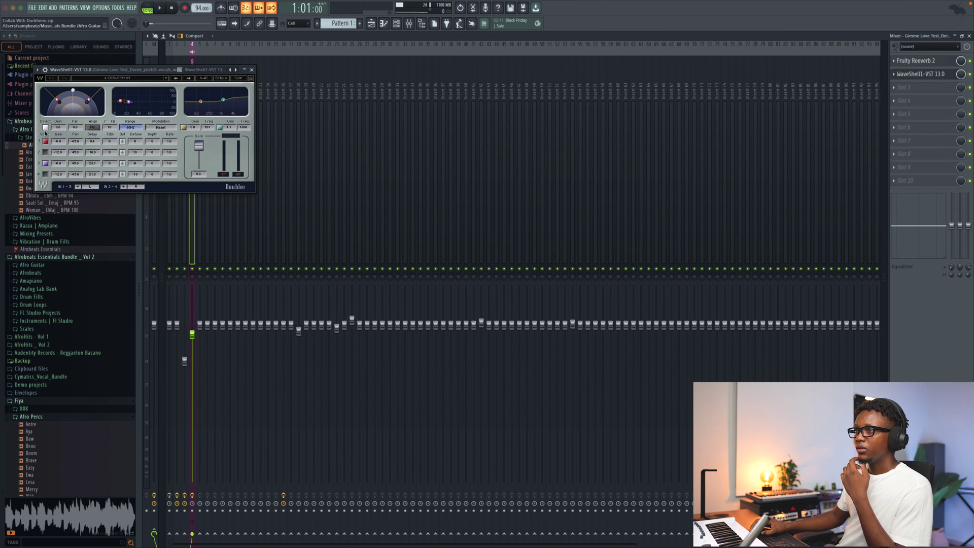
pyautogui.click(252, 70)
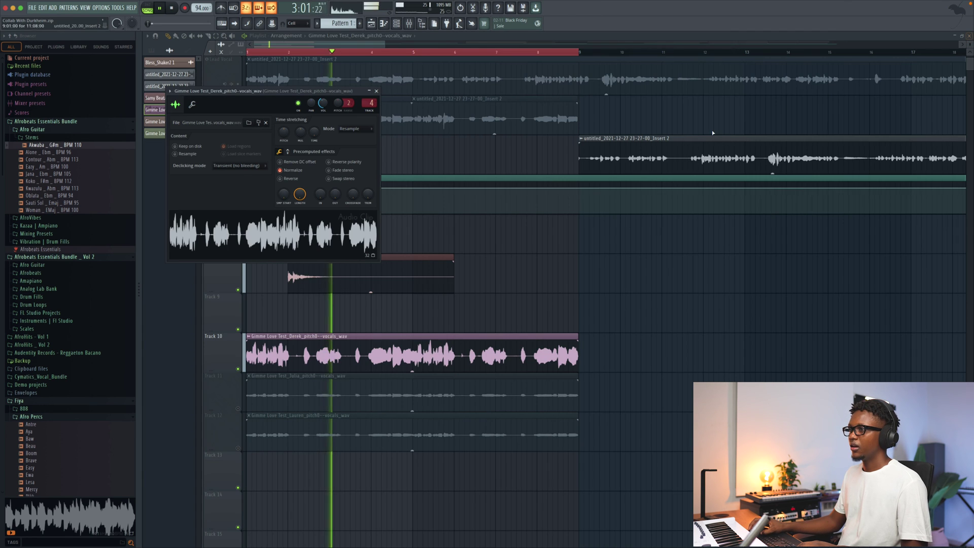
# Step: Unmute the Track 4 vocal and listen to it together with the processed Derek vocal
pyautogui.click(376, 91)
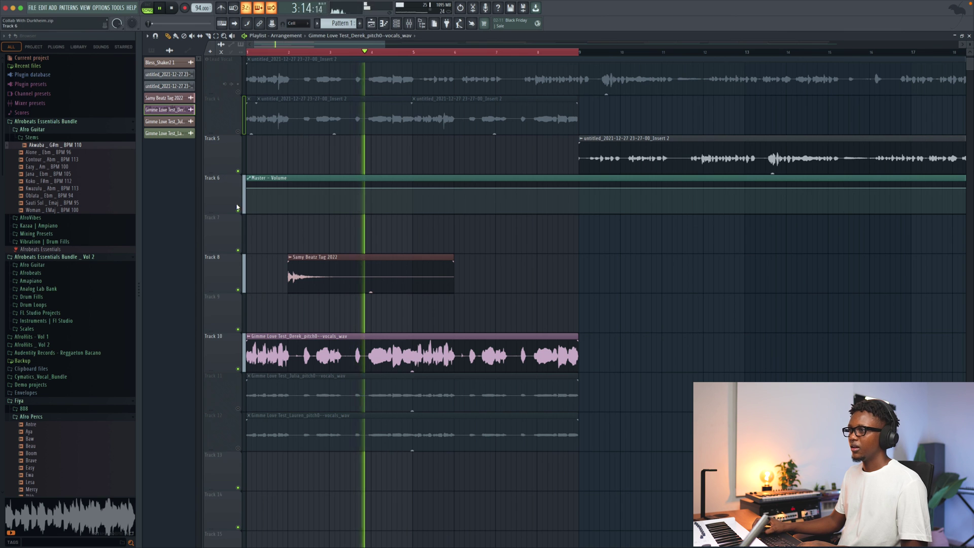
pyautogui.click(237, 131)
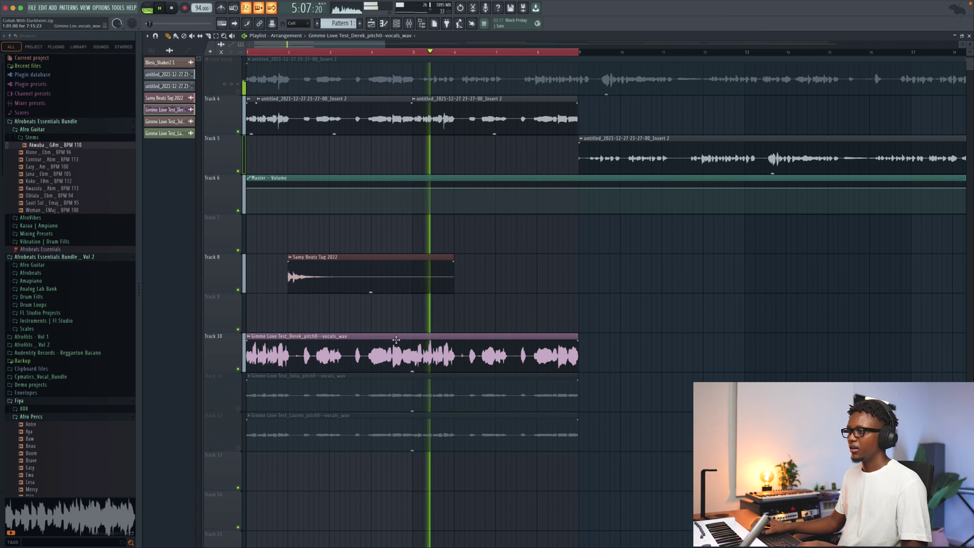
pyautogui.moveTo(305, 359); pyautogui.dragTo(341, 319)
pyautogui.doubleClick(342, 320)
pyautogui.rightClick(341, 320)
pyautogui.press('space')
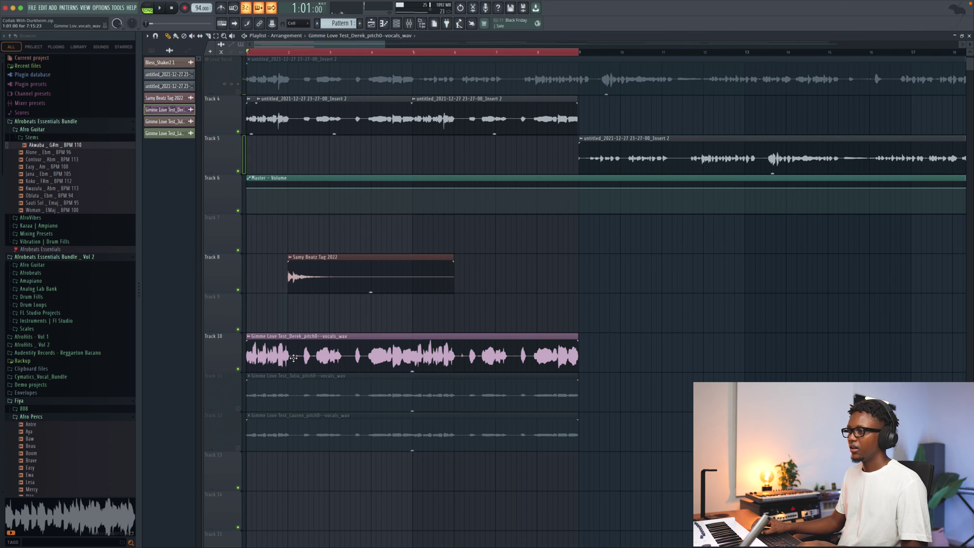
pyautogui.click(376, 90)
pyautogui.scroll(-1, 406, 228)
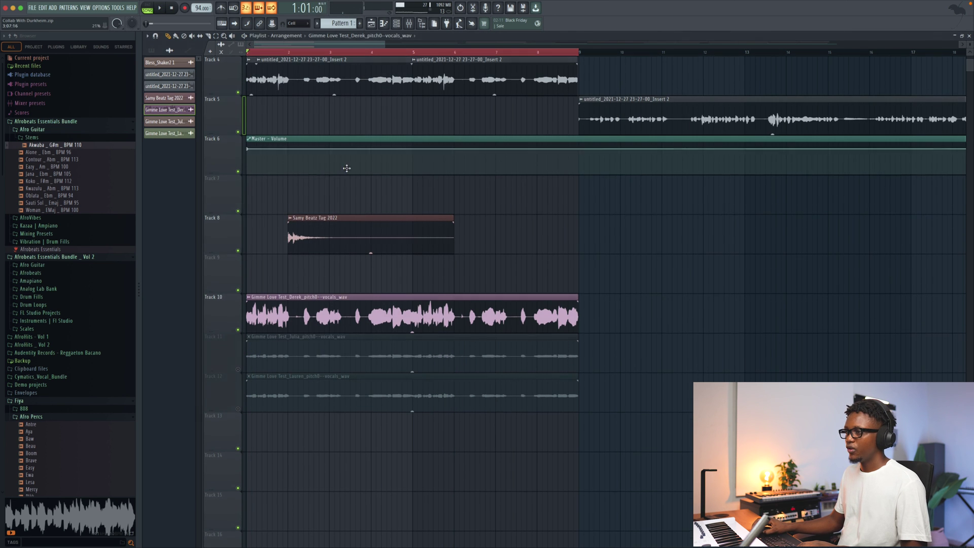
# Step: Unmute the Julia vocal on Track 11, normalize its clip and set its channel volume to 46%
pyautogui.click(237, 368)
pyautogui.doubleClick(274, 346)
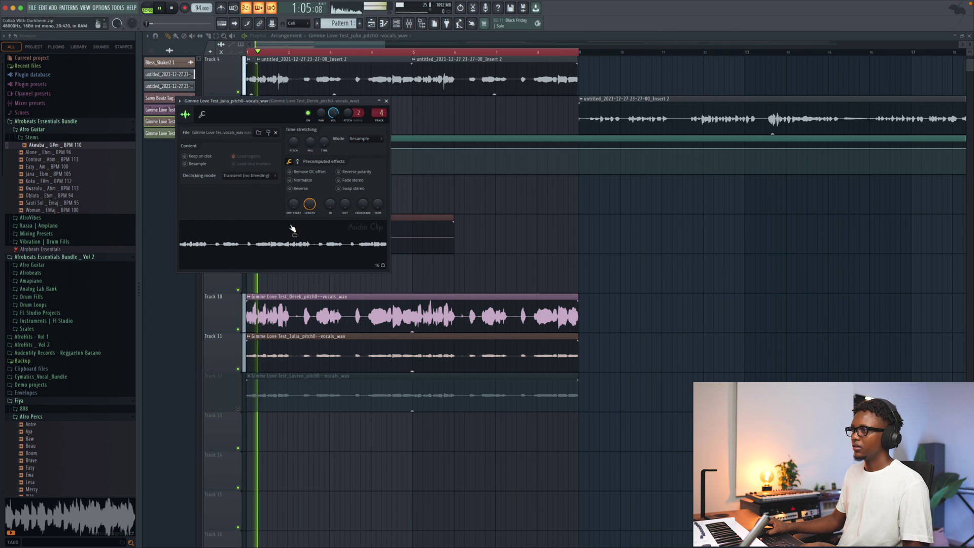
pyautogui.click(290, 179)
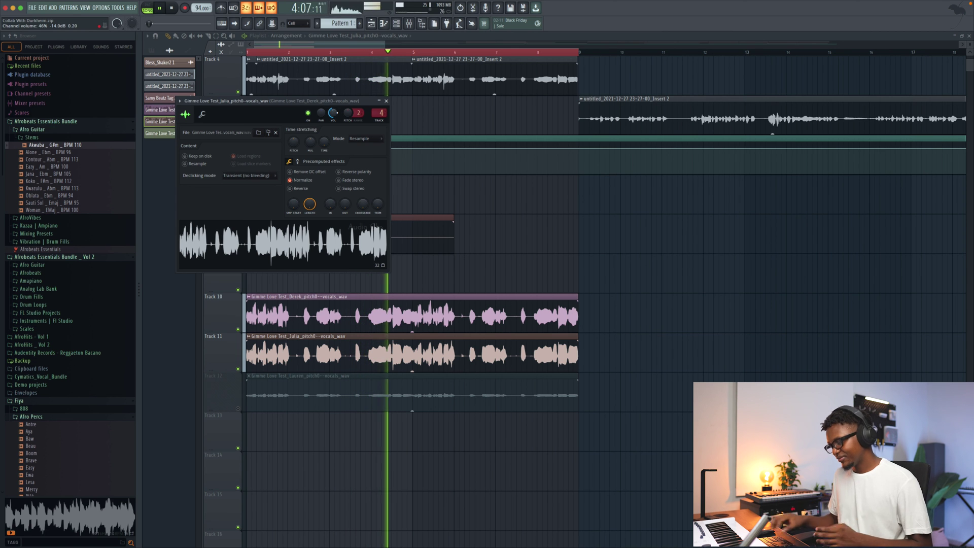
pyautogui.click(386, 101)
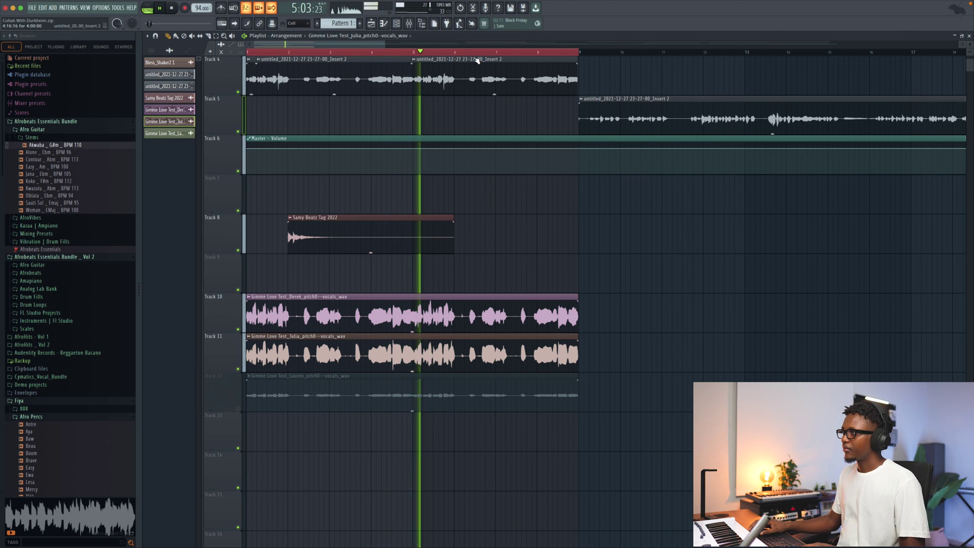
pyautogui.scroll(-3, 458, 63)
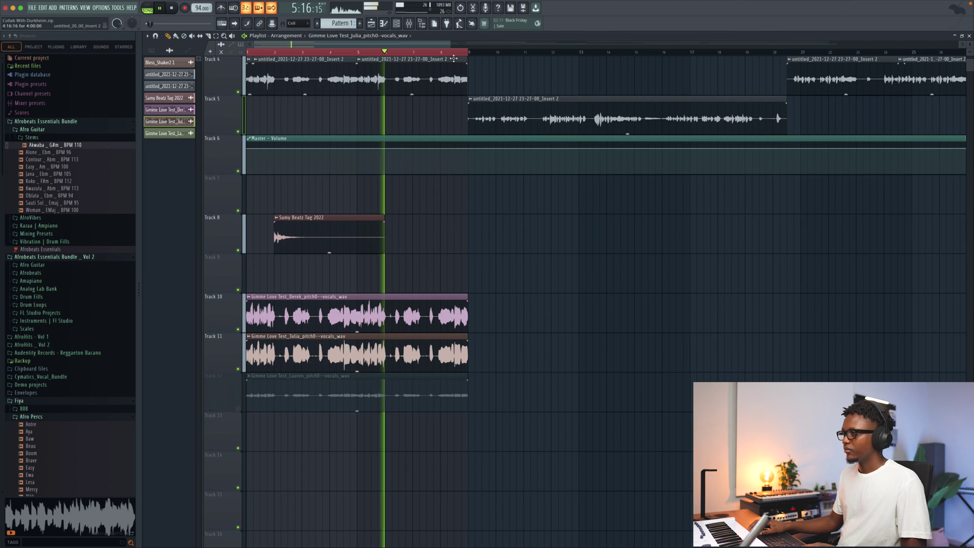
pyautogui.scroll(-2, 390, 307)
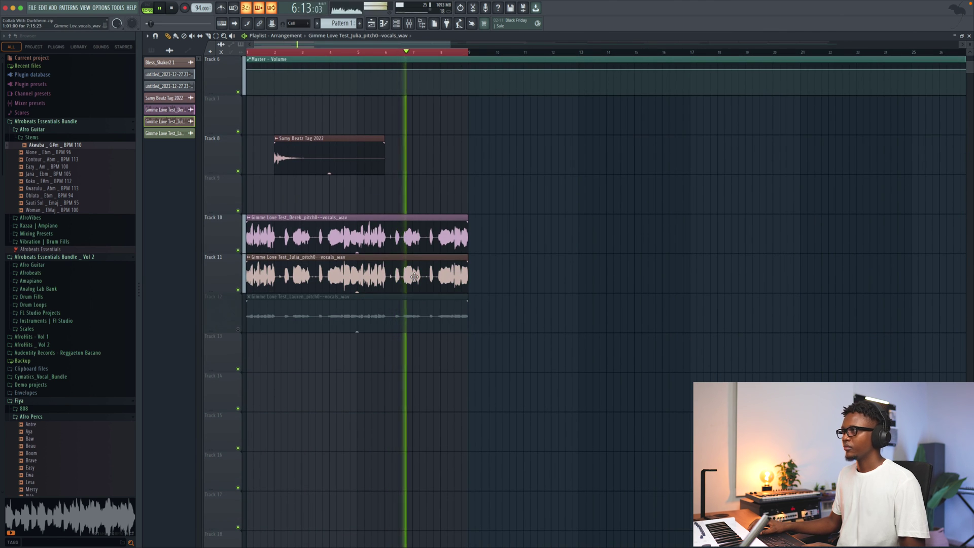
pyautogui.scroll(5, 414, 276)
pyautogui.moveTo(452, 46); pyautogui.dragTo(487, 46)
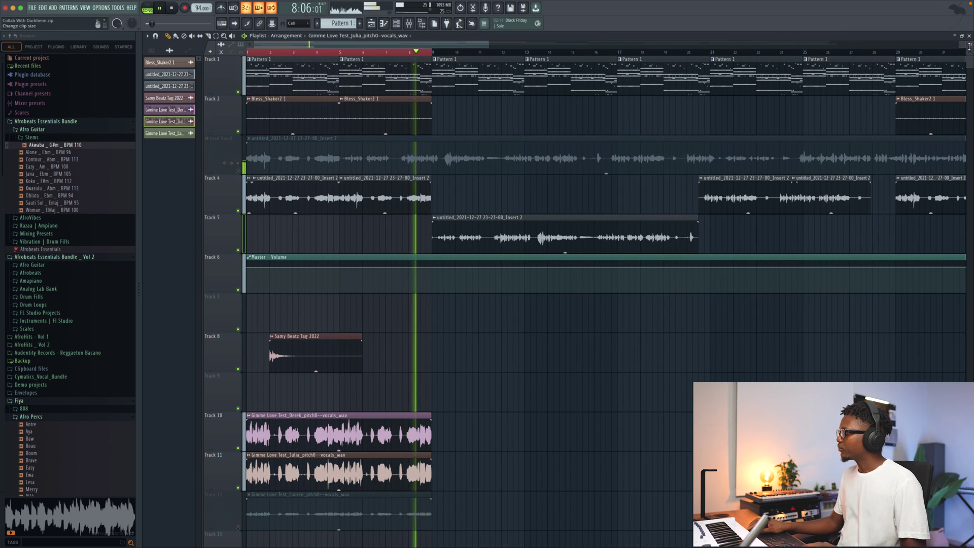
pyautogui.scroll(-3, 414, 276)
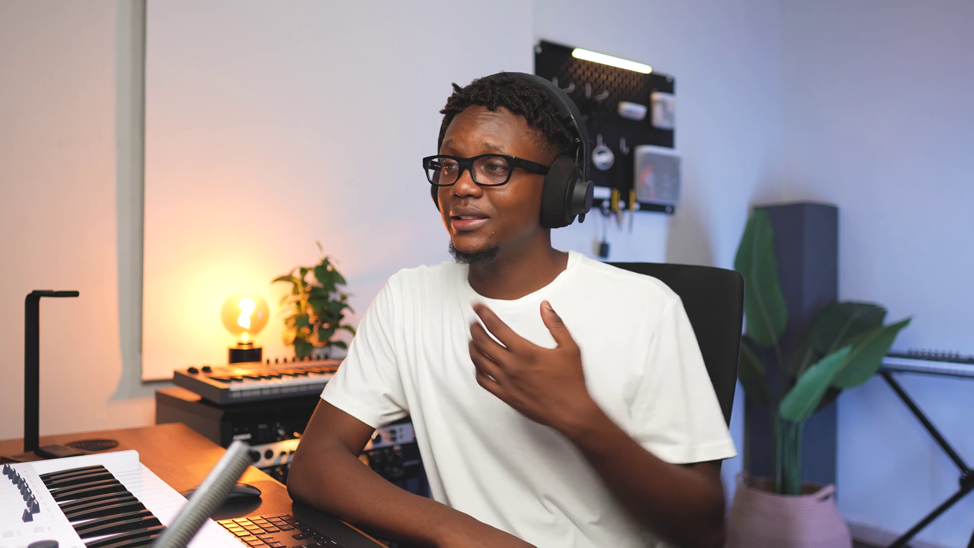